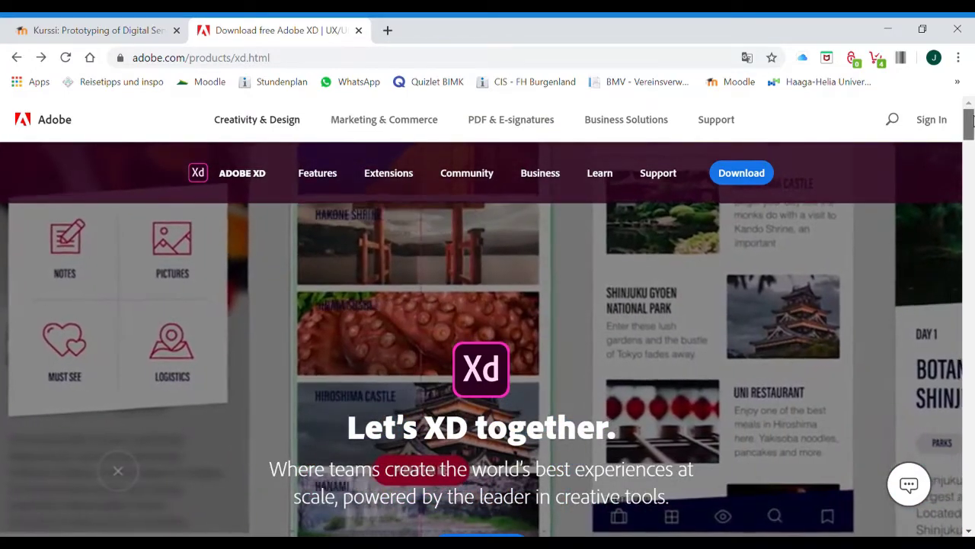
# - Find the plan comparison on the Adobe XD product page and download the free XD Starter Plan
pyautogui.moveTo(970, 118); pyautogui.dragTo(968, 235)
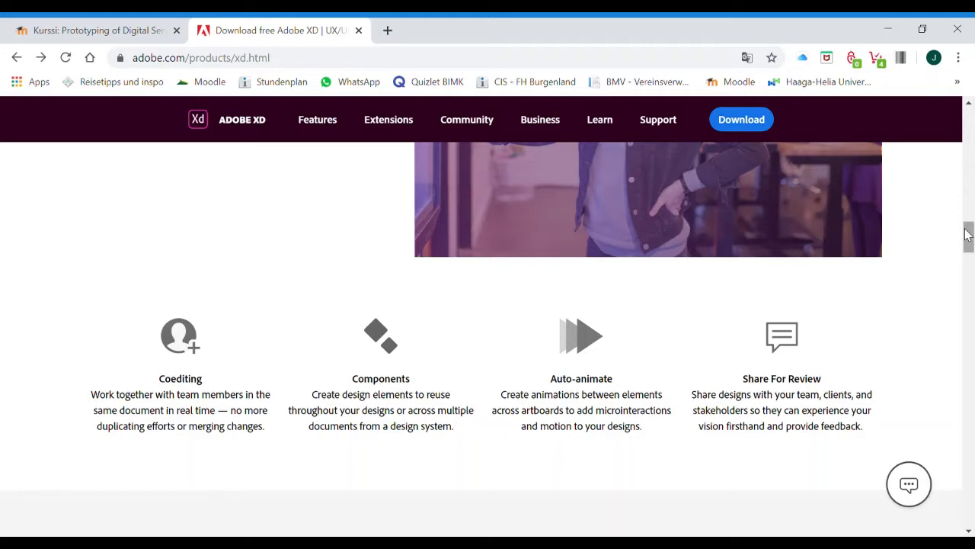
pyautogui.moveTo(966, 235); pyautogui.dragTo(966, 235)
pyautogui.moveTo(966, 235); pyautogui.dragTo(923, 437)
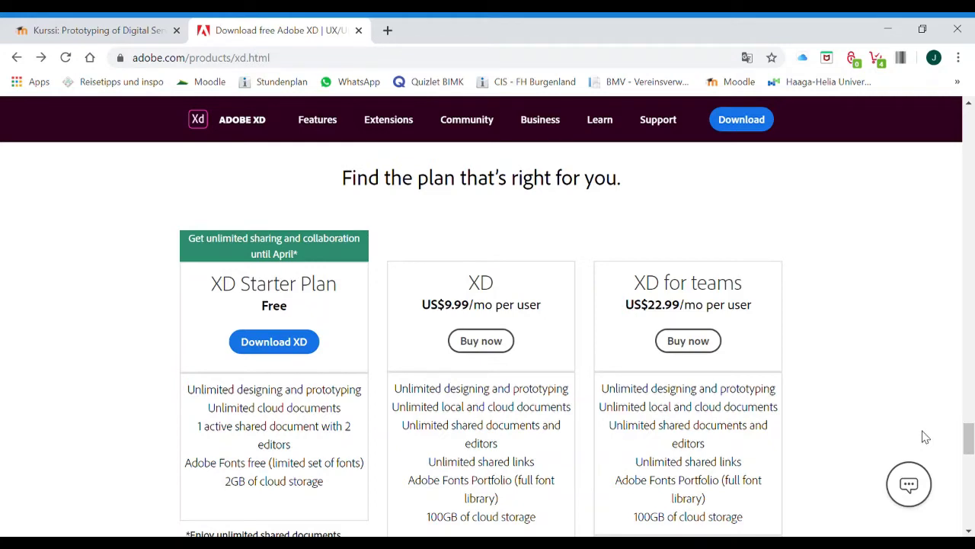
pyautogui.click(276, 345)
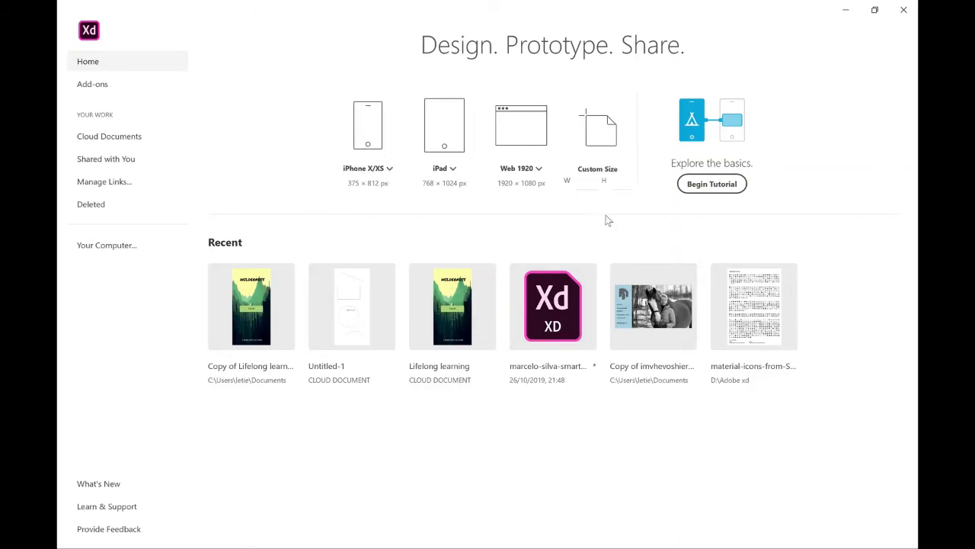
# - Create a new document with an iPhone X/XS artboard of 375 × 812 px
pyautogui.click(365, 174)
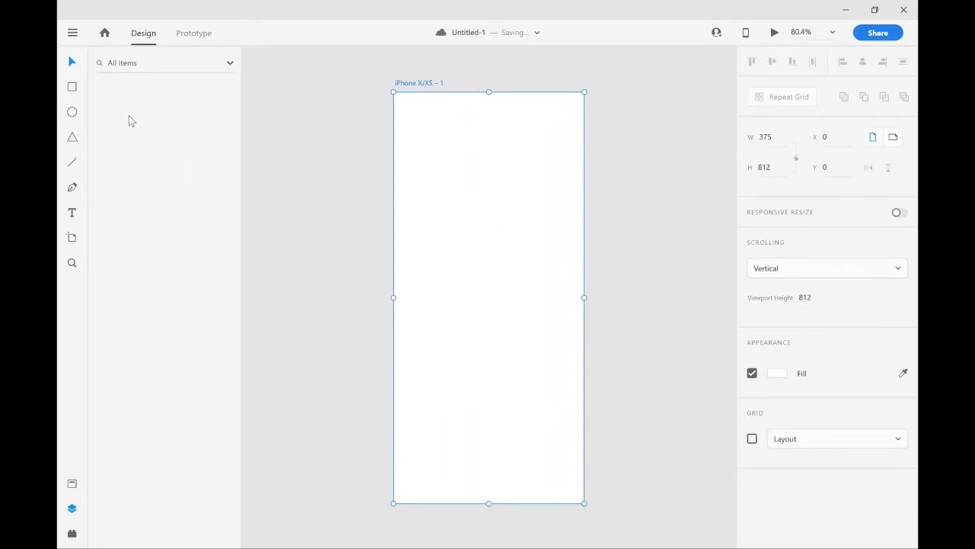
pyautogui.click(72, 482)
pyautogui.click(70, 511)
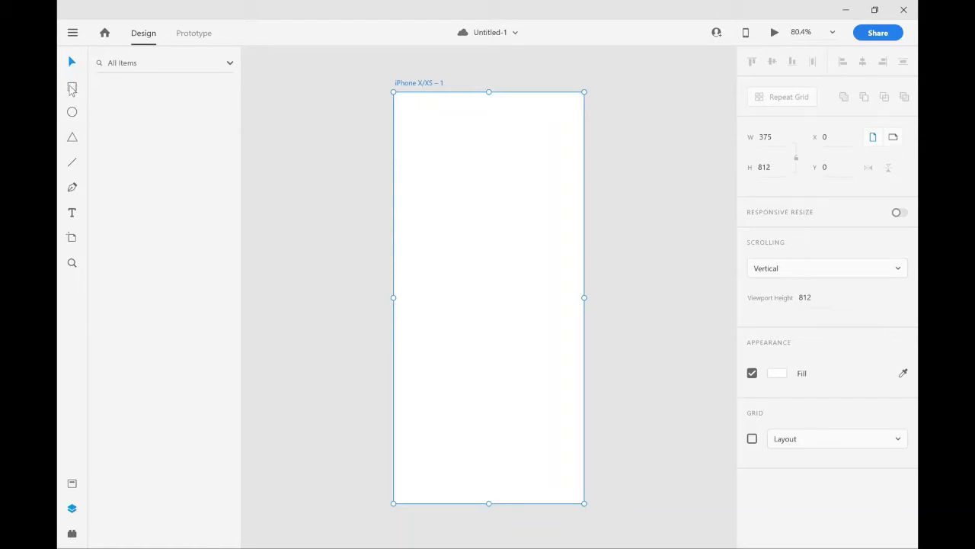
# - Draw a full-width rectangle about 375 × 88 near the artboard's upper edge and an ellipse about 112 × 96 below its middle
pyautogui.click(71, 88)
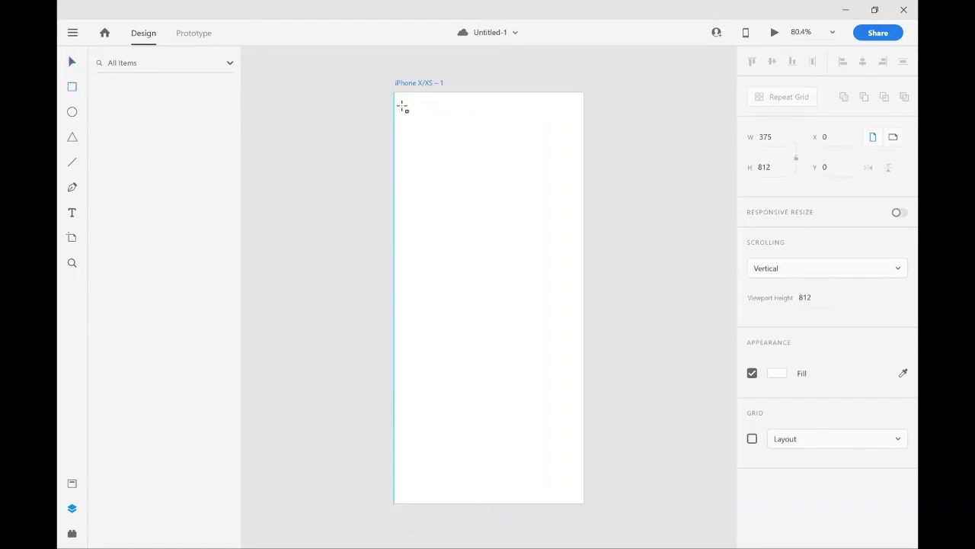
pyautogui.moveTo(394, 100); pyautogui.dragTo(590, 152)
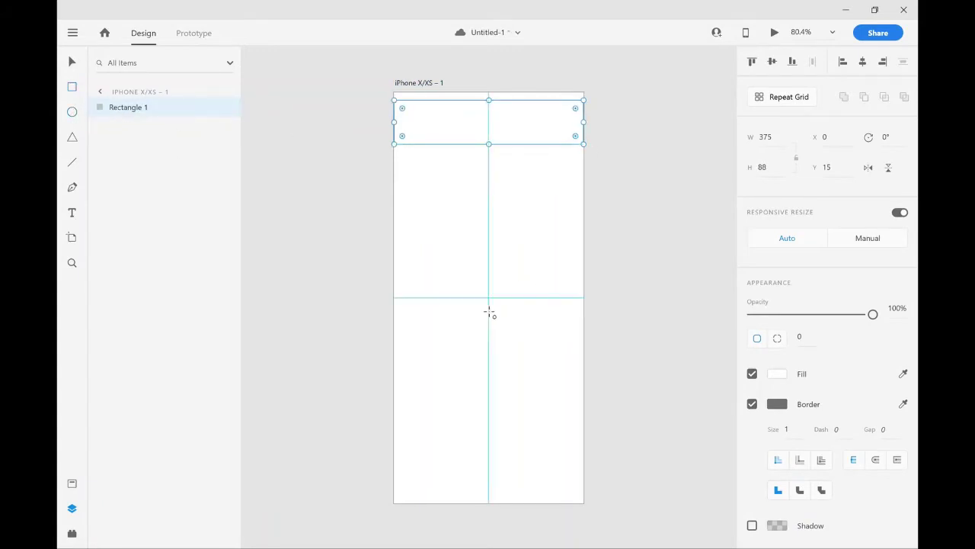
pyautogui.press('e')
pyautogui.moveTo(486, 325); pyautogui.dragTo(428, 373)
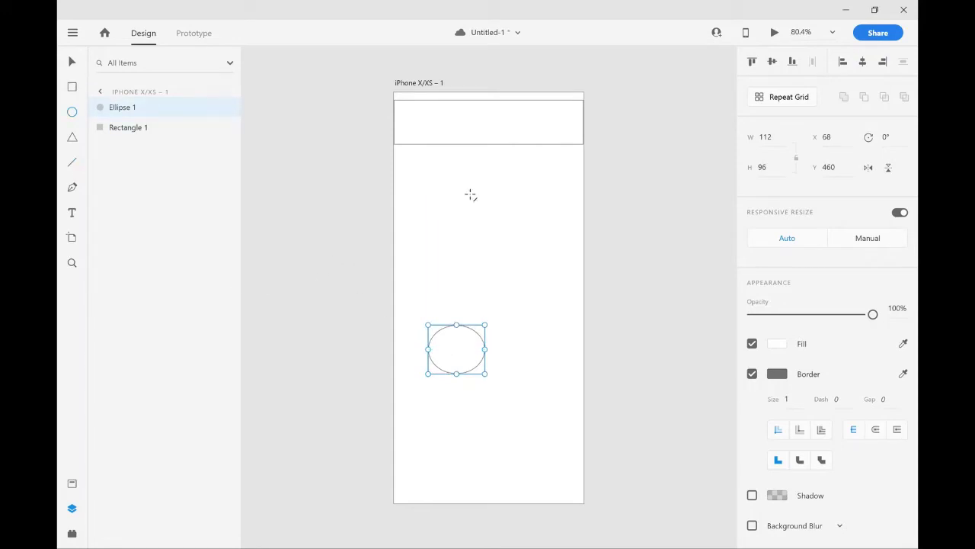
# - Draw a full-width horizontal line below the rectangle and a curved Pen path about 90 × 71 beside the ellipse
pyautogui.press('l')
pyautogui.moveTo(394, 198); pyautogui.dragTo(584, 197)
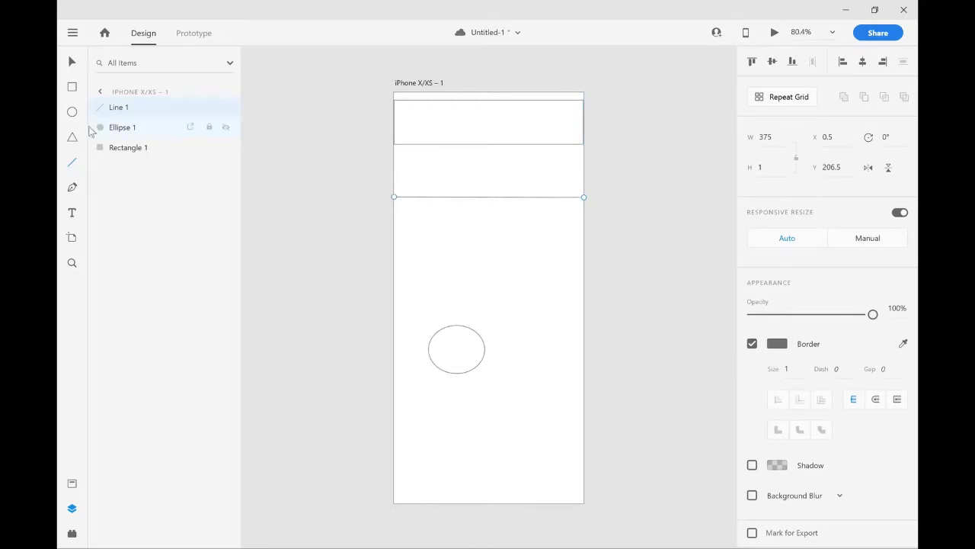
pyautogui.click(72, 187)
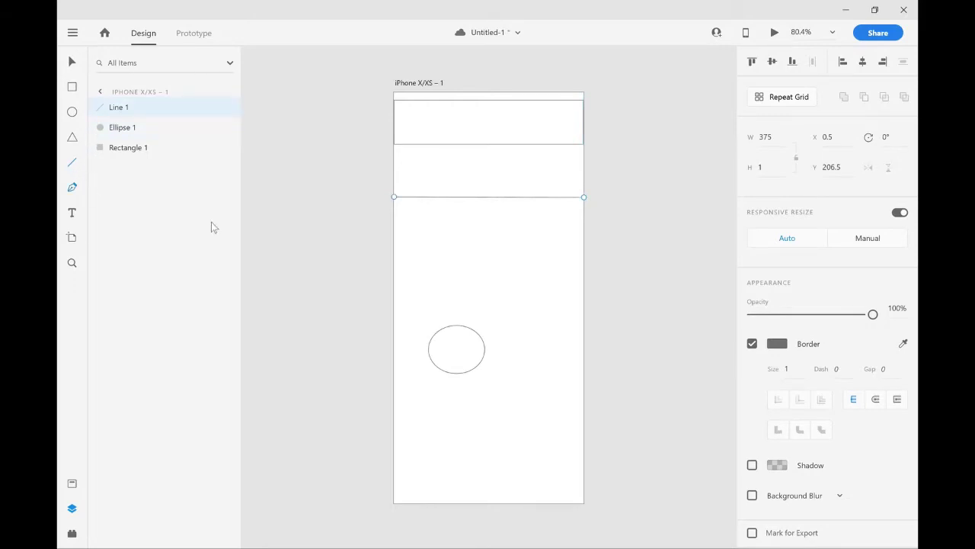
pyautogui.click(513, 319)
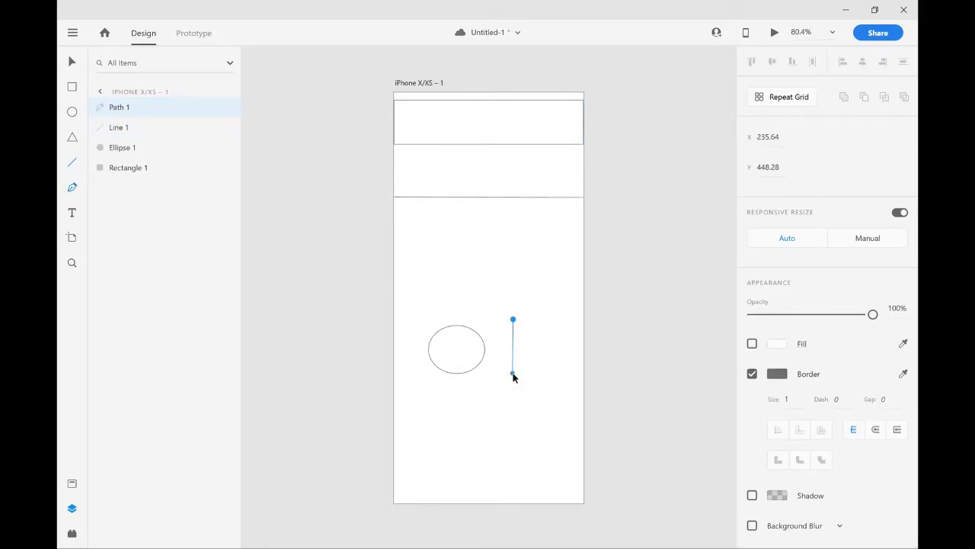
pyautogui.click(556, 344)
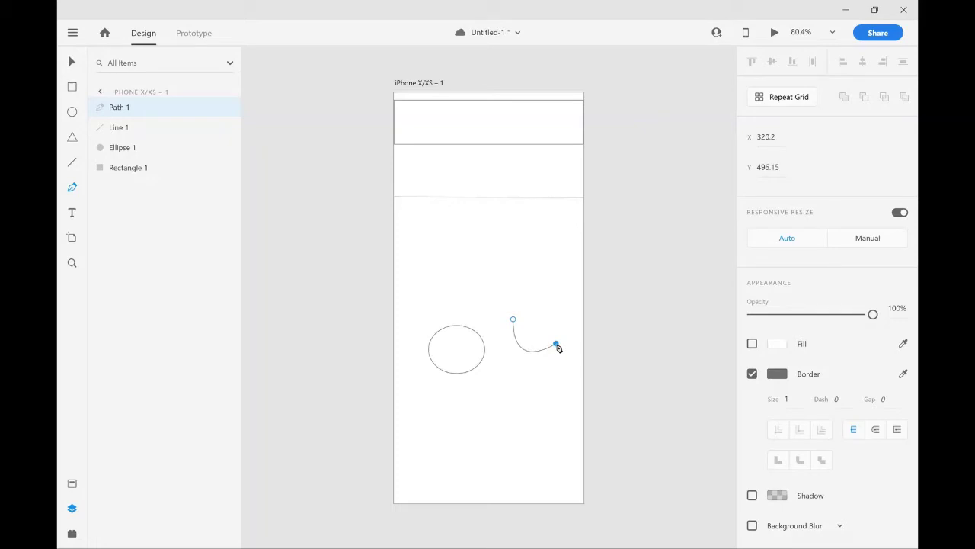
pyautogui.click(513, 317)
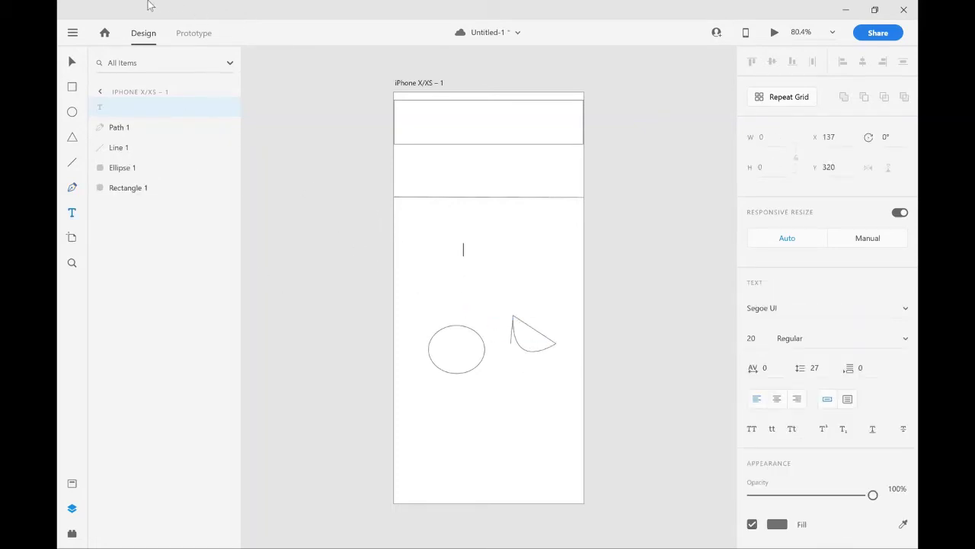
# - Add a text above the ellipse that reads "Hello" followed by the person's first name
pyautogui.press('Escape')
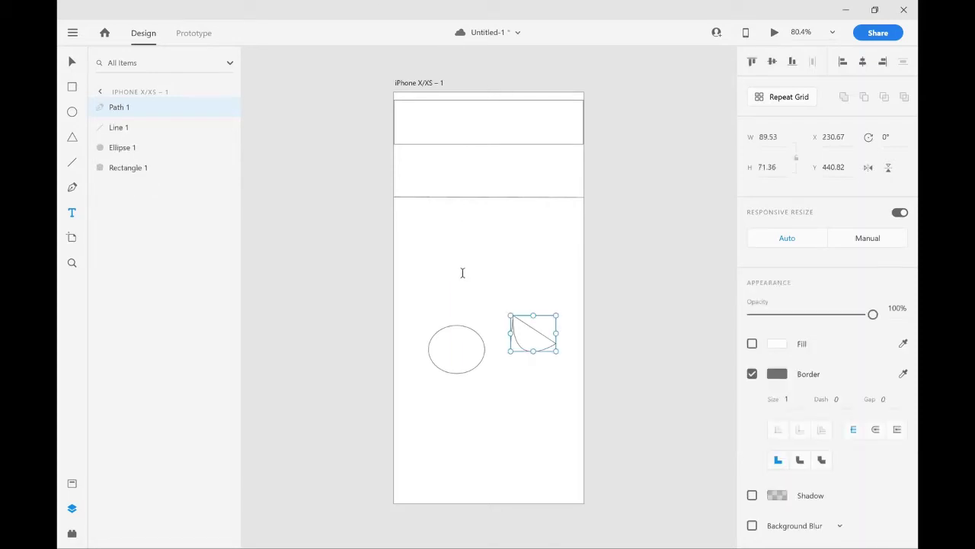
pyautogui.click(457, 259)
pyautogui.write('Hello ')
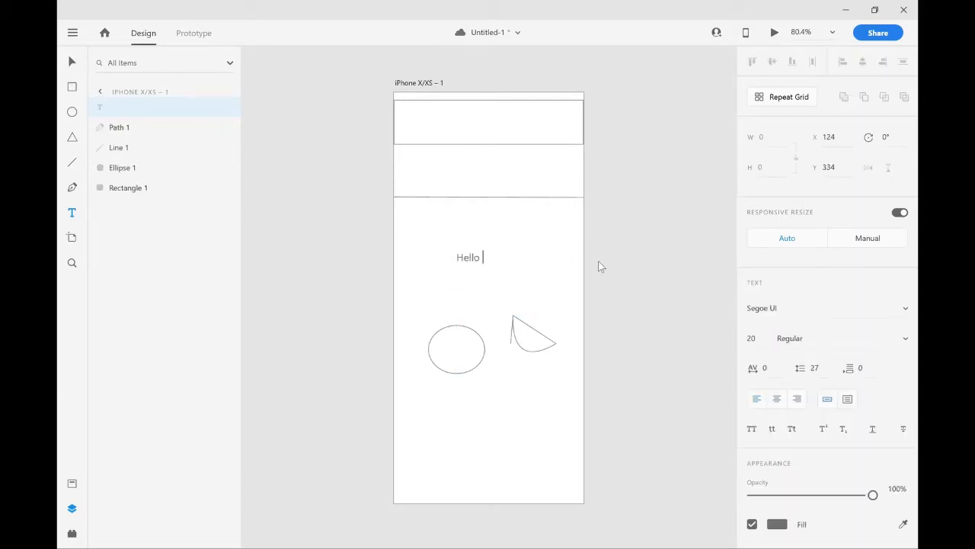
pyautogui.write('Amir')
# - Add two more iPhone X/XS artboards beside the first one
pyautogui.click(72, 239)
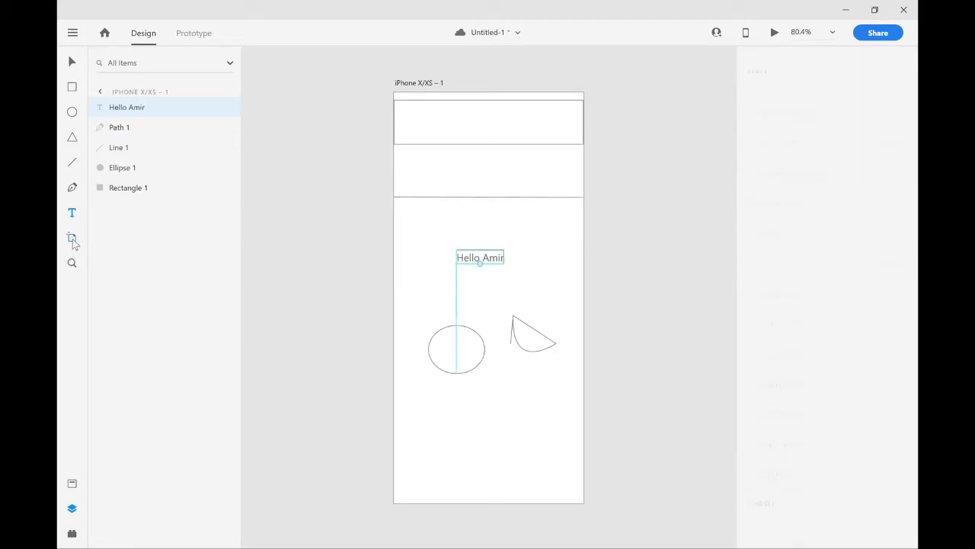
pyautogui.click(617, 105)
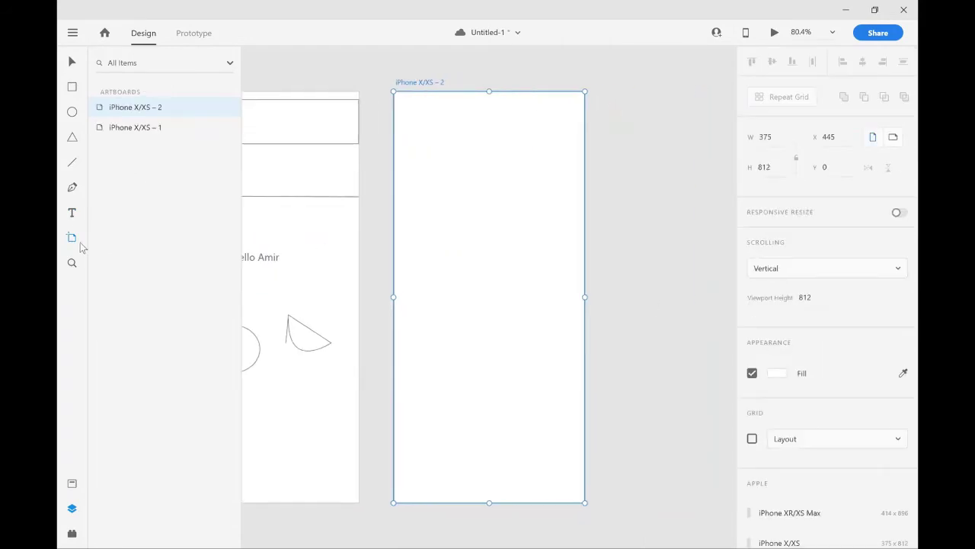
pyautogui.click(623, 133)
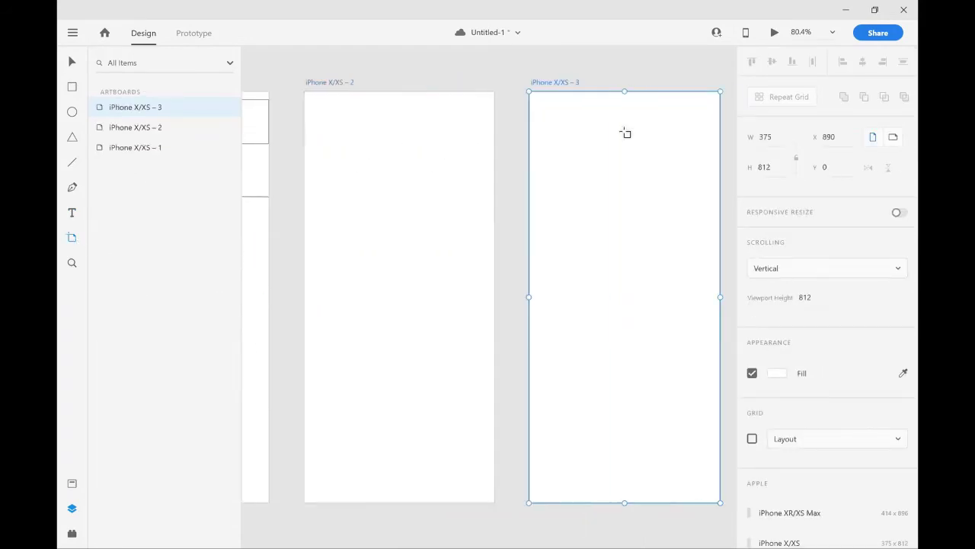
# - Examine the shapes on the first artboard at 200% zoom, and return to an overview at 70%
pyautogui.hscroll(-10, 321, 303)
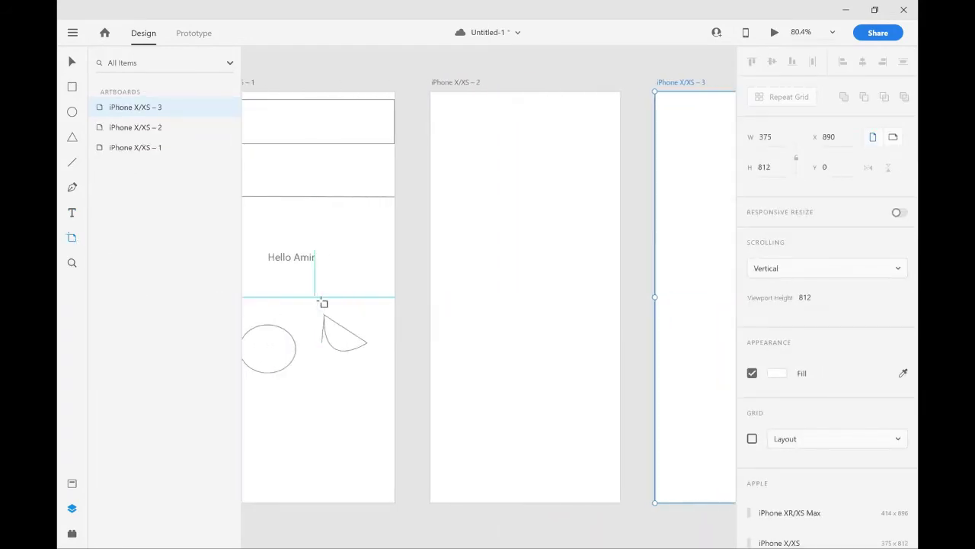
pyautogui.click(72, 264)
pyautogui.click(426, 317)
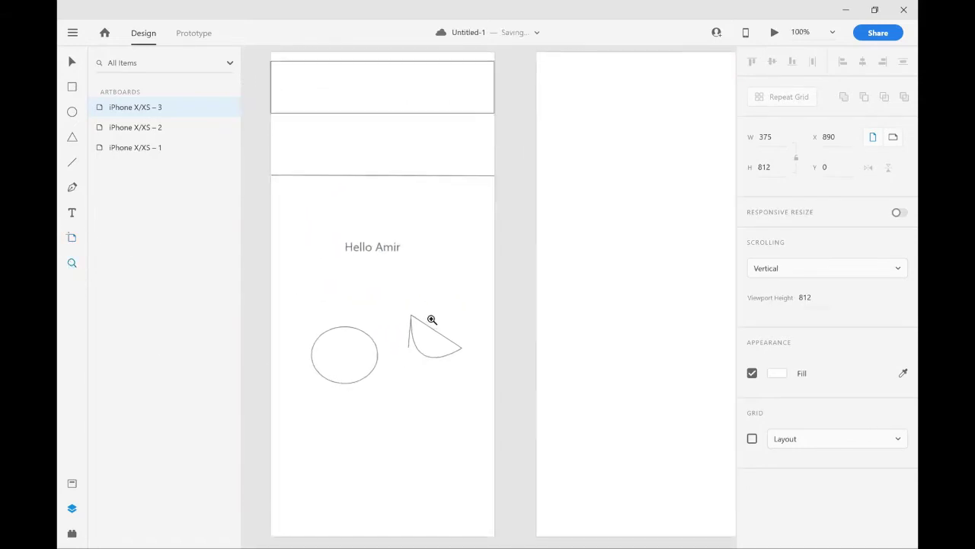
pyautogui.hscroll(-3, 357, 303)
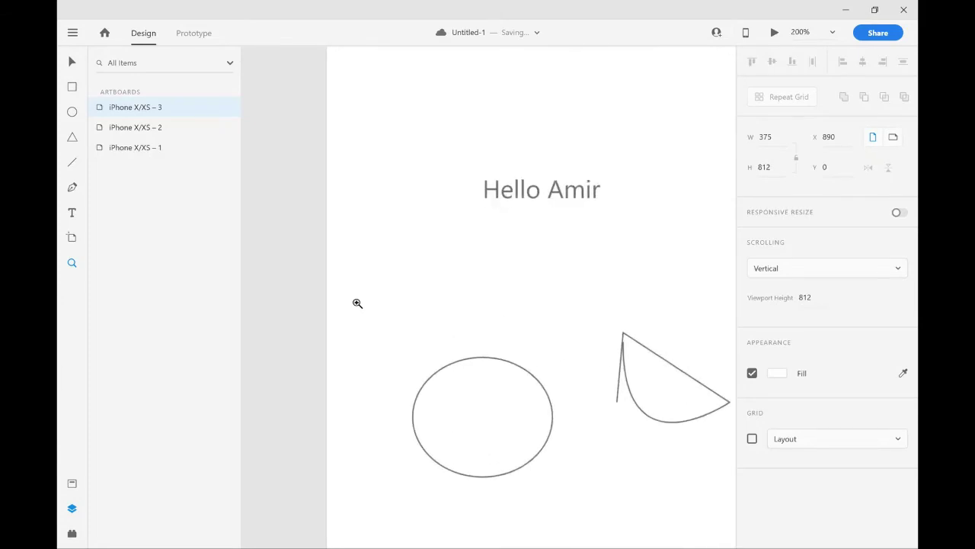
pyautogui.scroll(-3, 357, 304)
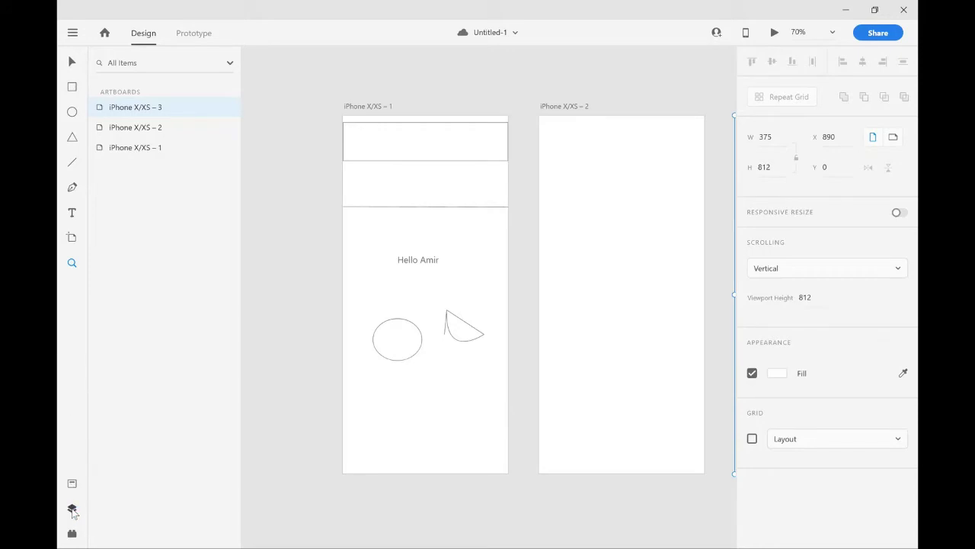
pyautogui.click(72, 509)
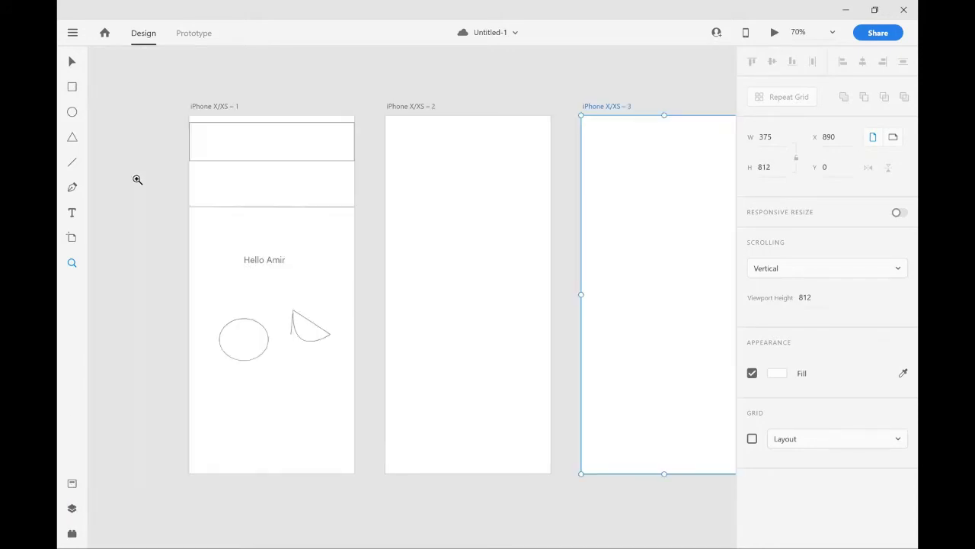
pyautogui.click(72, 509)
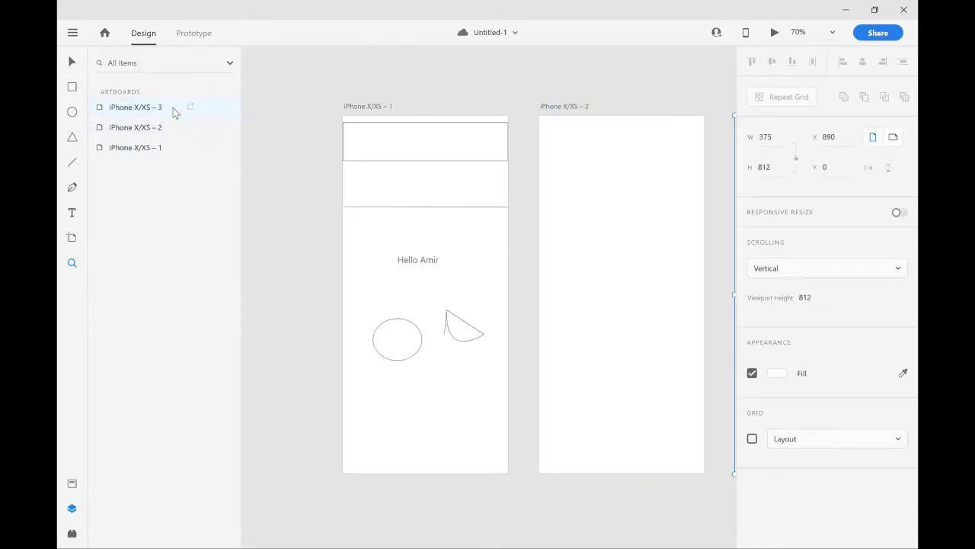
# - Rename the third artboard as "Screen 3"
pyautogui.doubleClick(136, 112)
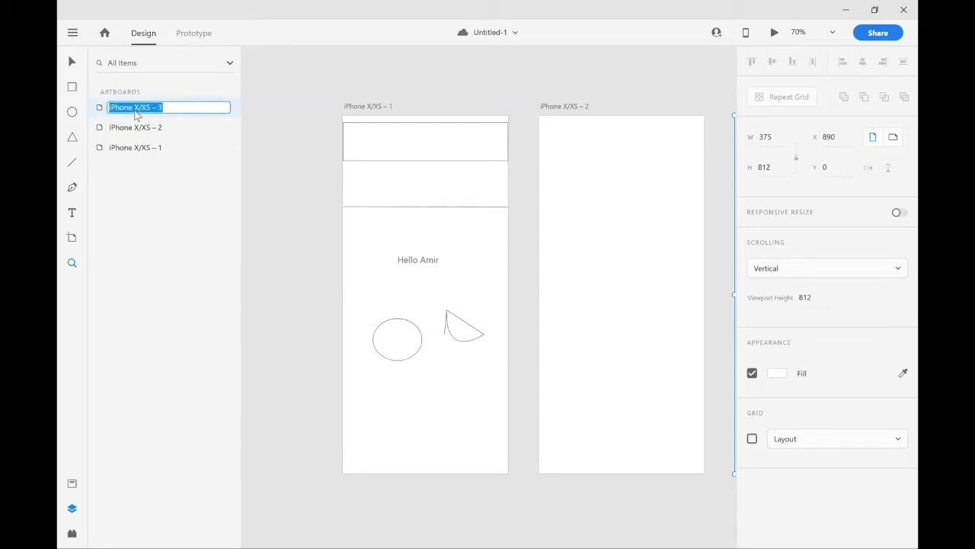
pyautogui.write('Screen')
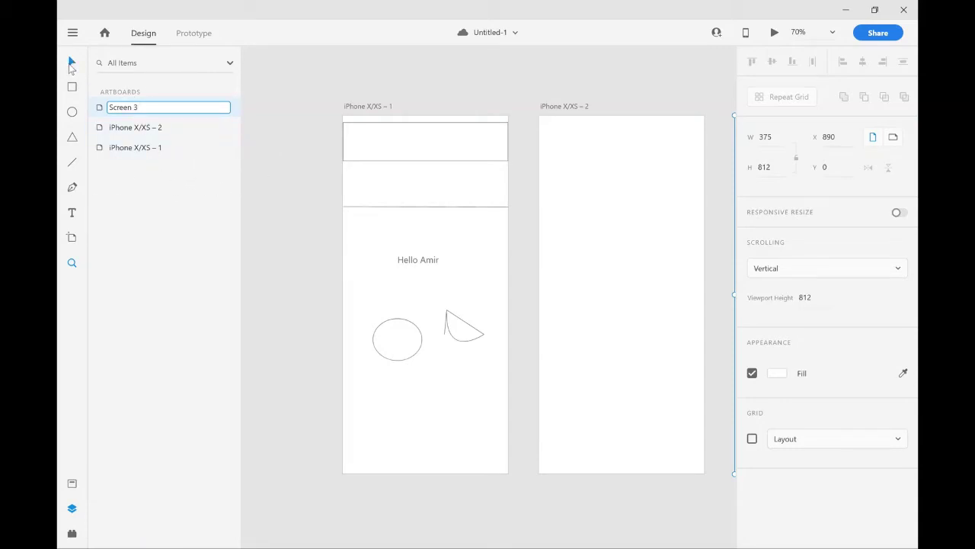
pyautogui.click(281, 112)
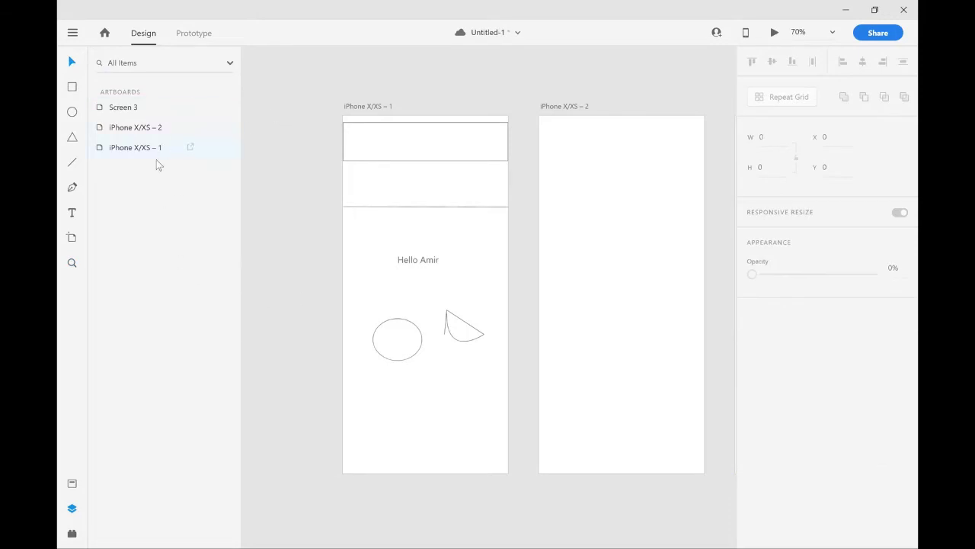
# - Link the iPhone X/XS – 1 artboard to iPhone X/XS – 2 in Prototype mode
pyautogui.click(202, 34)
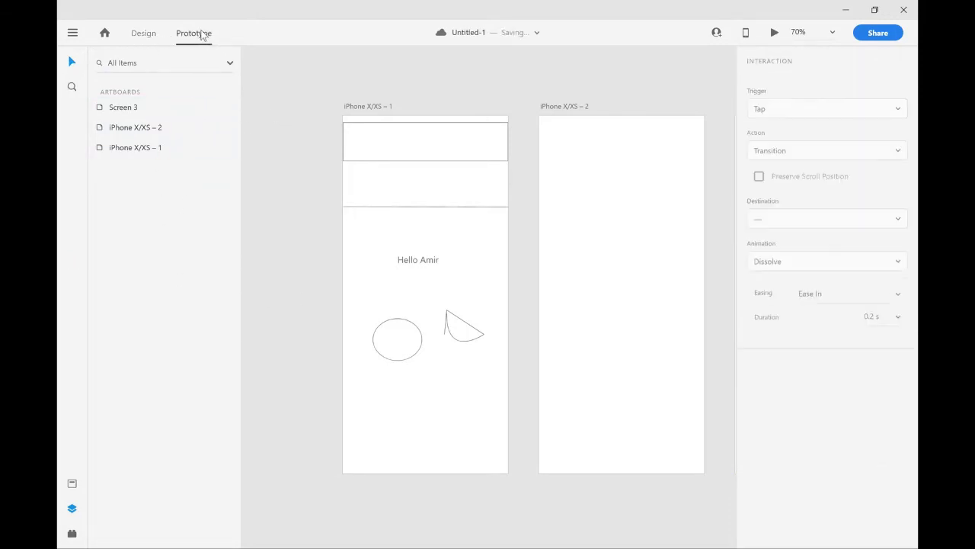
pyautogui.click(505, 271)
pyautogui.moveTo(513, 286); pyautogui.dragTo(542, 266)
pyautogui.hscroll(5, 573, 381)
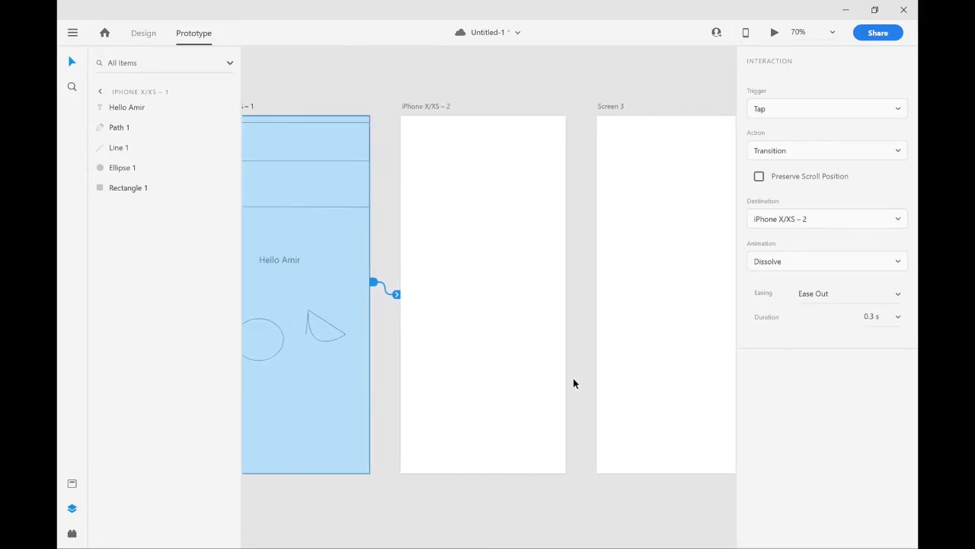
pyautogui.hscroll(-3, 574, 384)
pyautogui.hscroll(2, 575, 383)
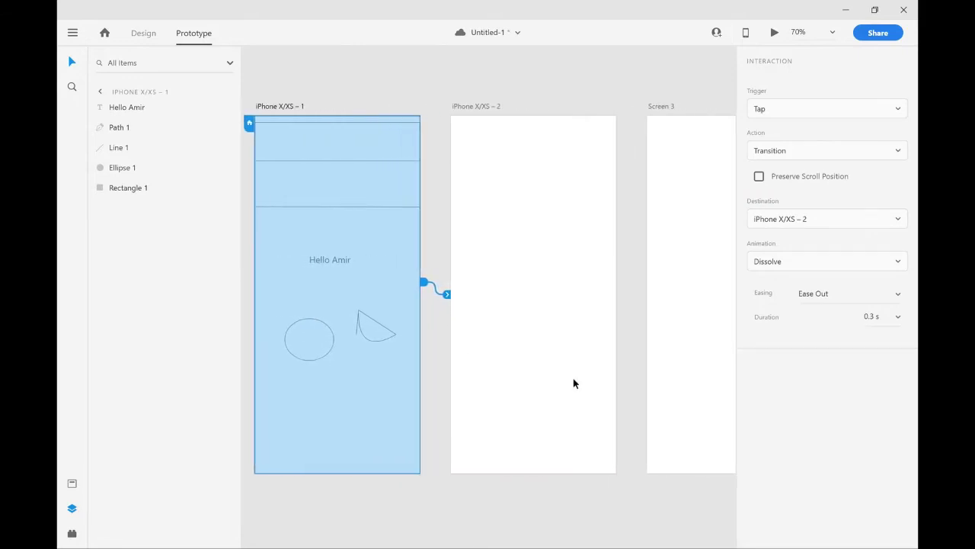
pyautogui.hscroll(-2, 483, 345)
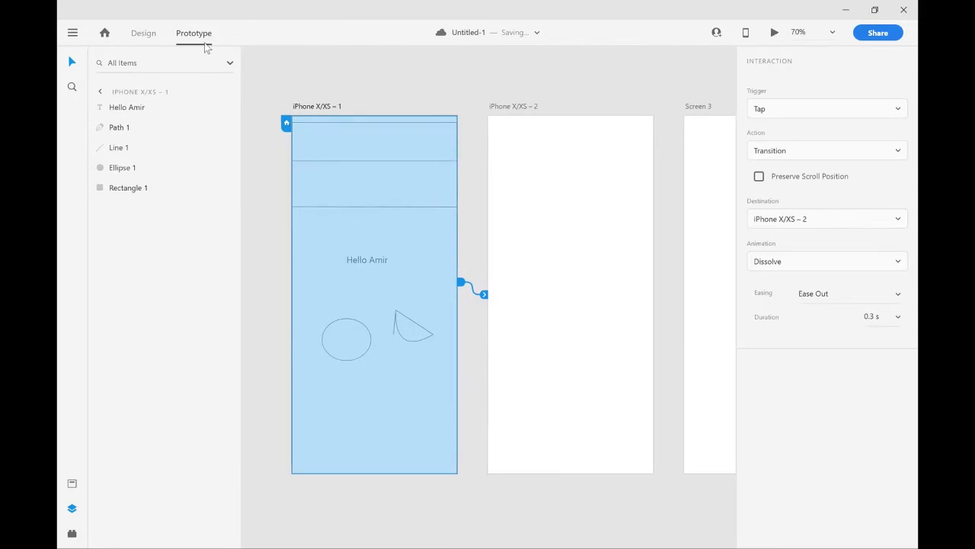
# - Return to Design mode and view the document invitation and device preview options without saving the document
pyautogui.click(144, 33)
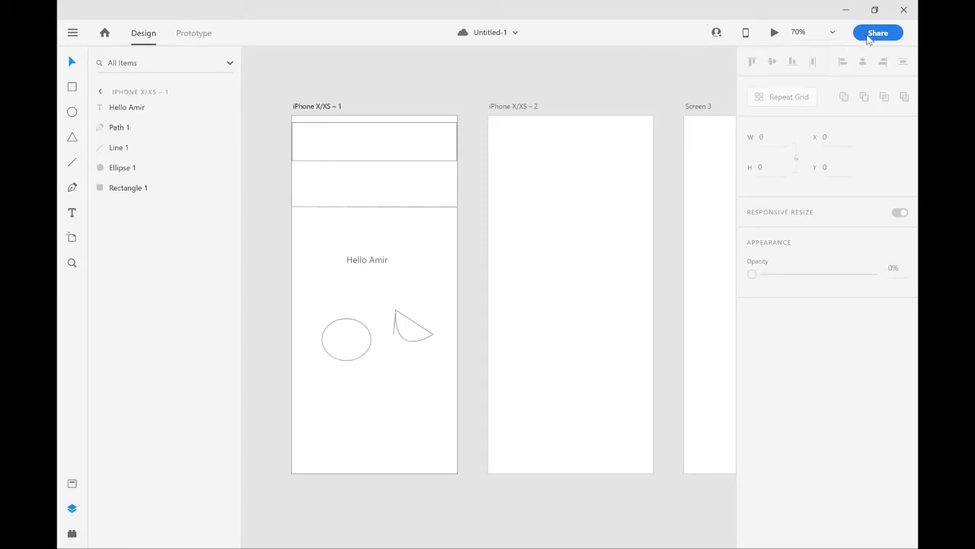
pyautogui.click(716, 32)
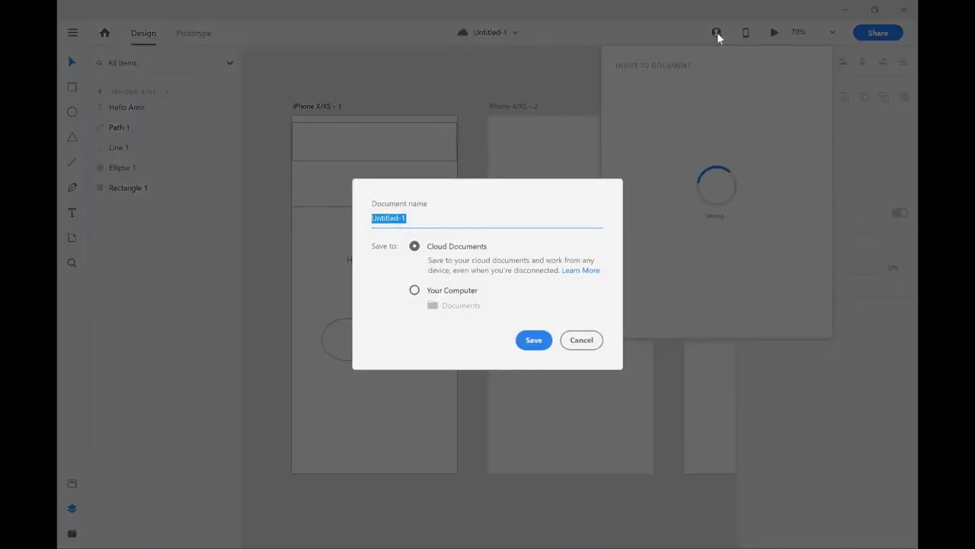
pyautogui.click(581, 339)
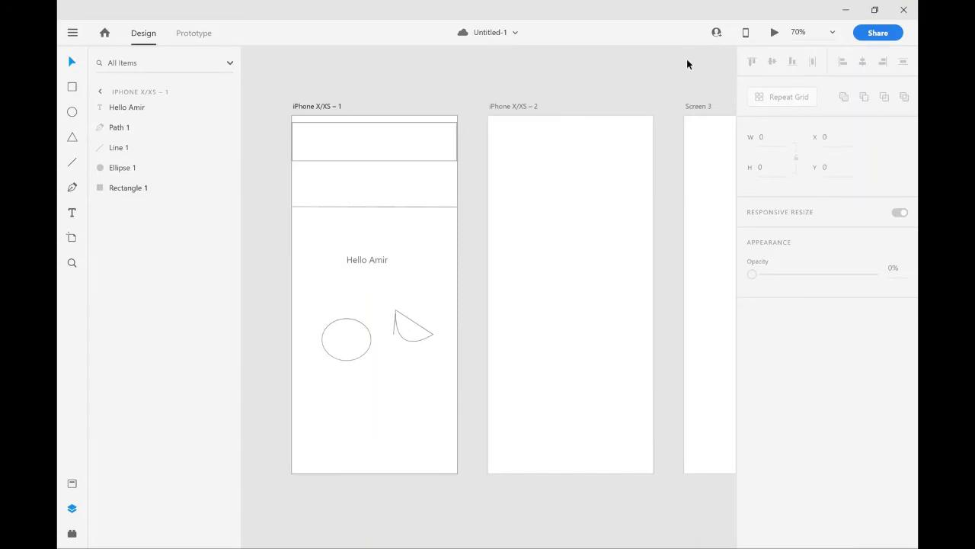
pyautogui.click(746, 33)
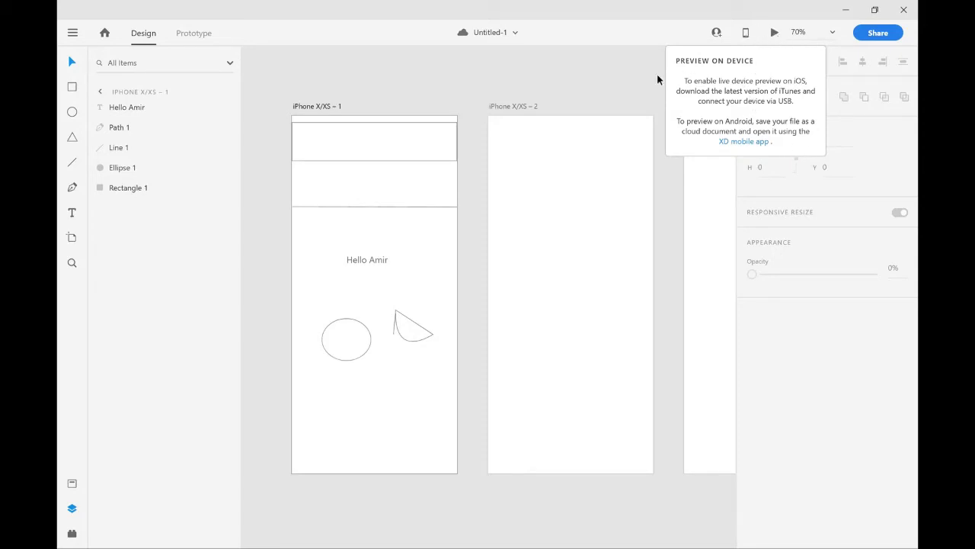
# - Fill the wide rectangle at the top of the iPhone X/XS – 1 artboard with dark maroon
pyautogui.click(635, 80)
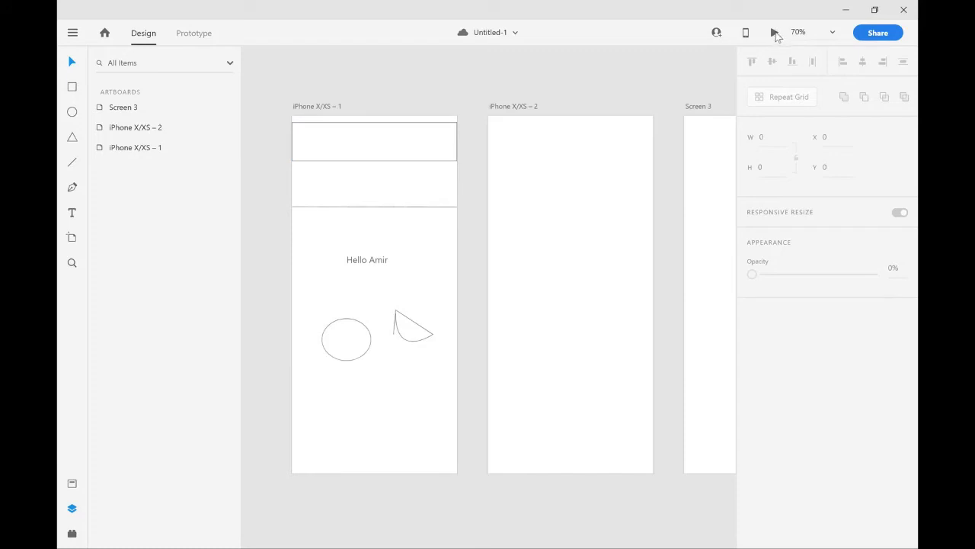
pyautogui.click(432, 158)
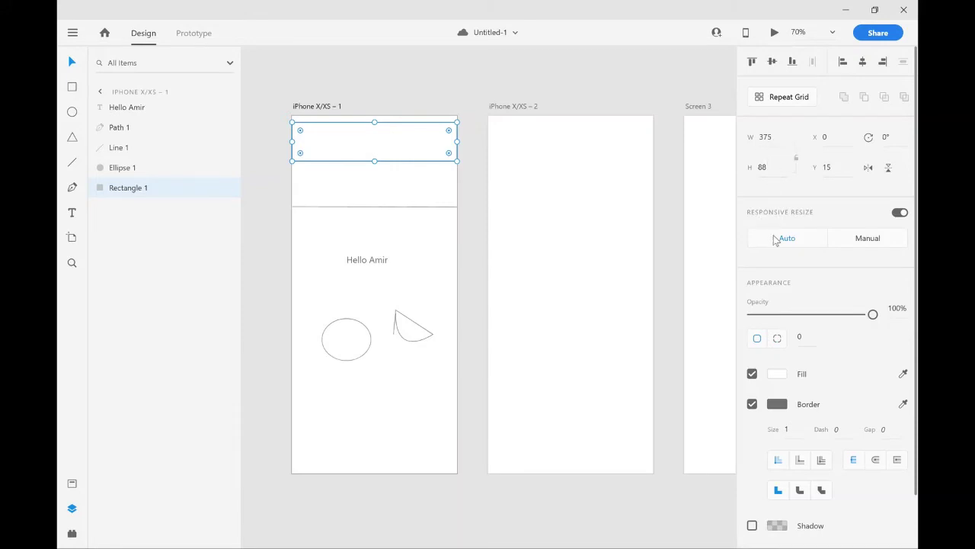
pyautogui.click(786, 373)
pyautogui.moveTo(659, 324)
pyautogui.mouseDown()
pyautogui.moveTo(634, 361)
pyautogui.moveTo(671, 384)
pyautogui.mouseUp()
pyautogui.click(844, 388)
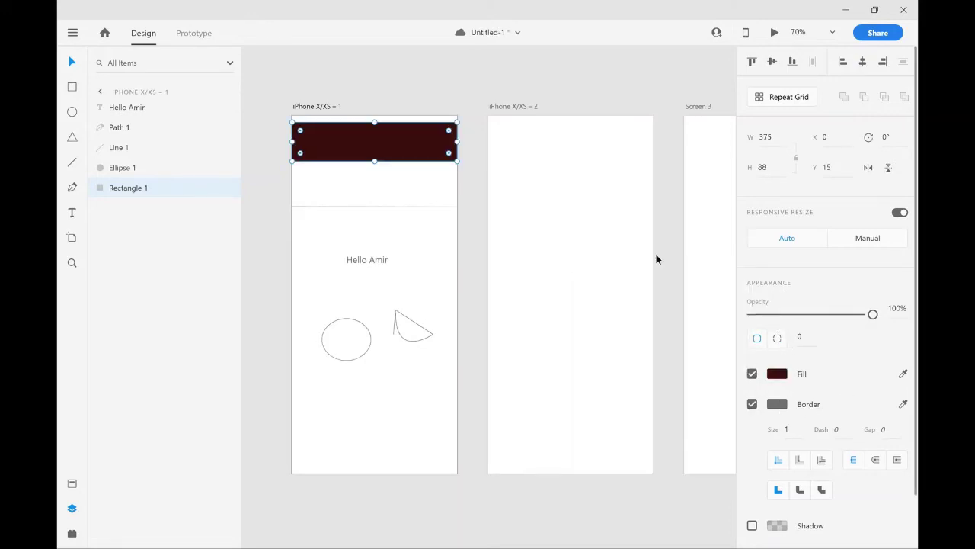
# - View the document's export options
pyautogui.click(72, 34)
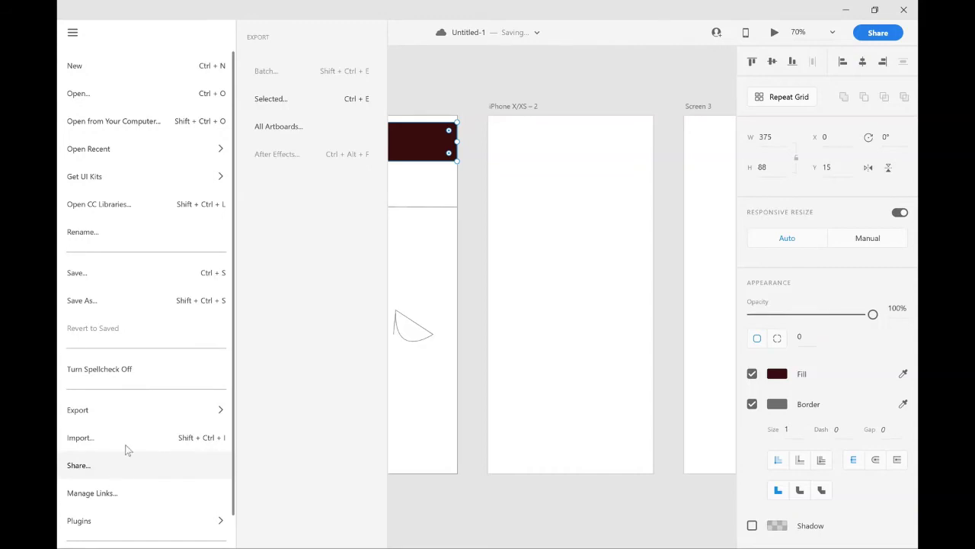
pyautogui.press('Escape')
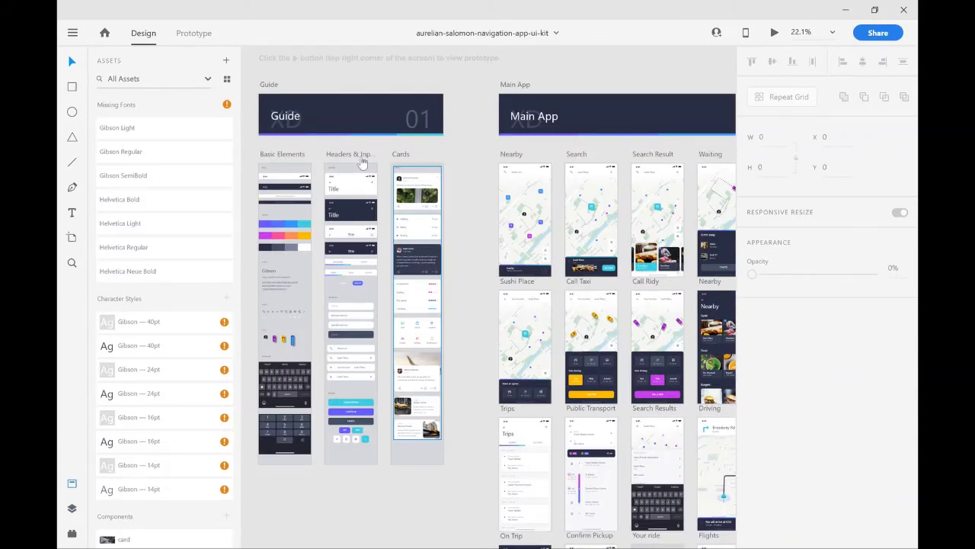
# - Examine the navigation app UI kit's artboard sections, from Guide and Main App through Stats & Info to Menus and Extras
pyautogui.hscroll(2, 584, 453)
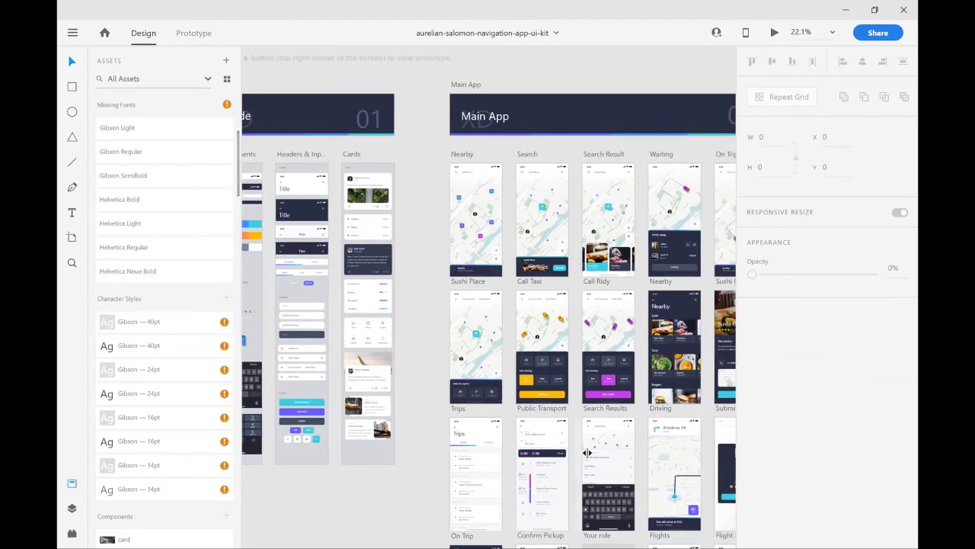
pyautogui.keyDown('ctrl'); pyautogui.scroll(-5, 583, 453); pyautogui.keyUp('ctrl')
pyautogui.hscroll(8, 584, 452)
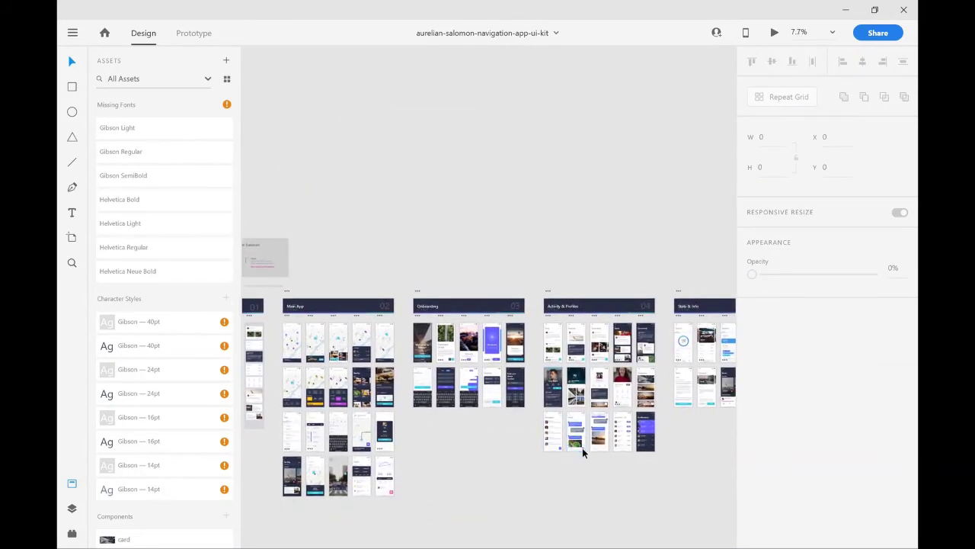
pyautogui.keyDown('ctrl'); pyautogui.scroll(4, 582, 451); pyautogui.keyUp('ctrl')
pyautogui.hscroll(2, 642, 345)
pyautogui.hscroll(3, 642, 345)
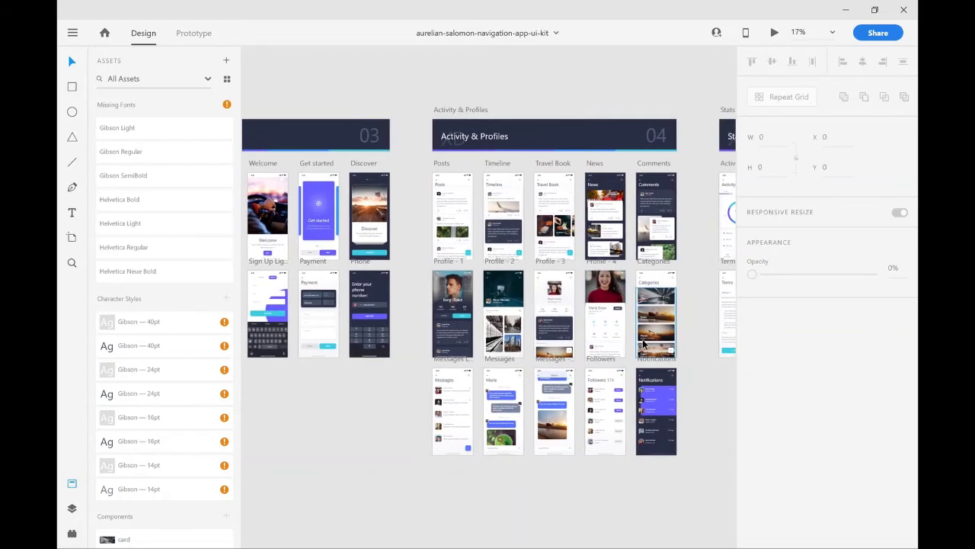
pyautogui.hscroll(7, 642, 345)
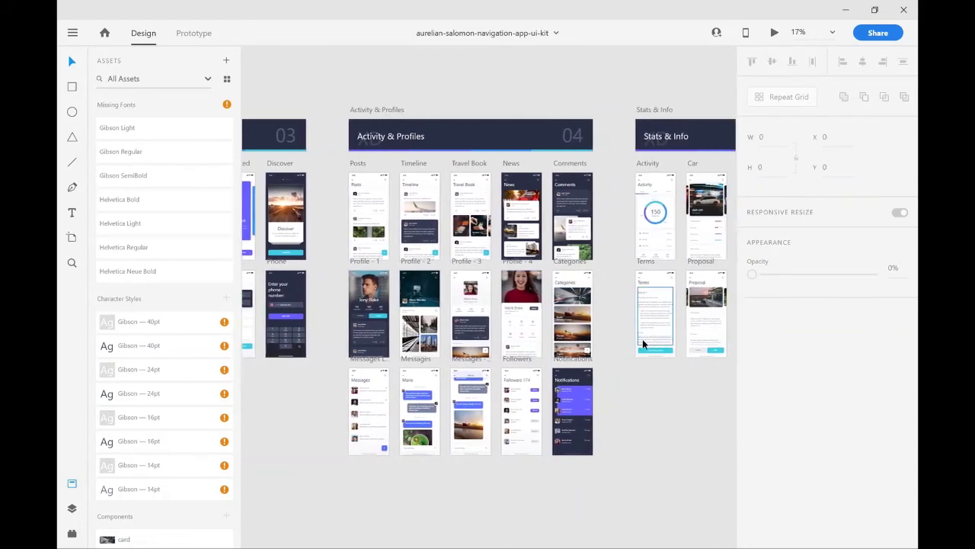
pyautogui.hscroll(13, 642, 345)
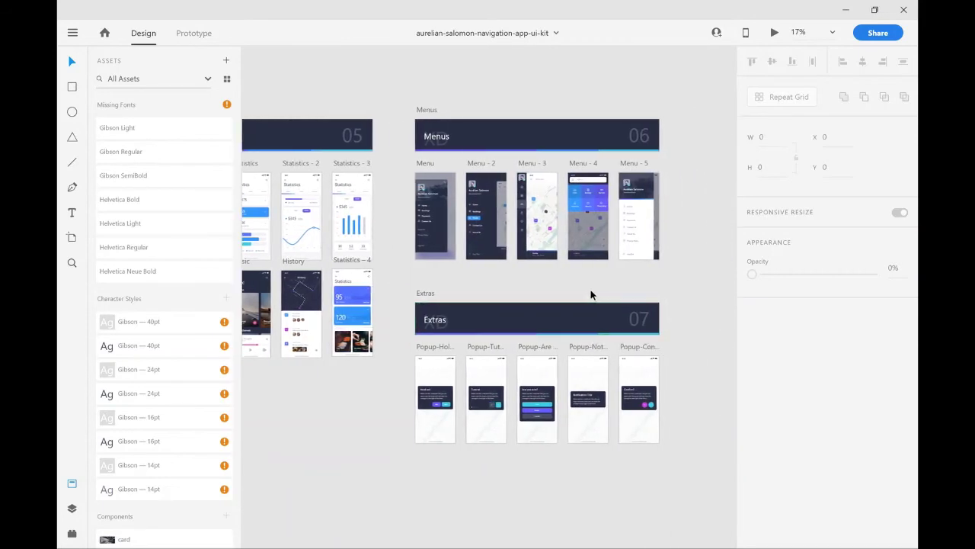
# - Examine the Menu artboards of the UI kit close up at 63.2% zoom, along with the kit's listed assets
pyautogui.scroll(5, 591, 295)
pyautogui.scroll(6, 591, 295)
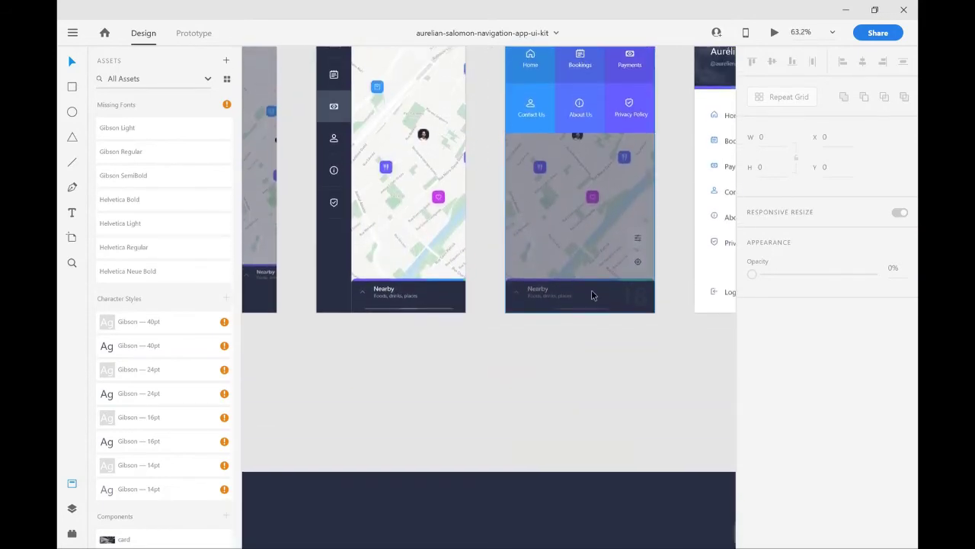
pyautogui.hscroll(-4, 472, 281)
pyautogui.hscroll(-10, 472, 281)
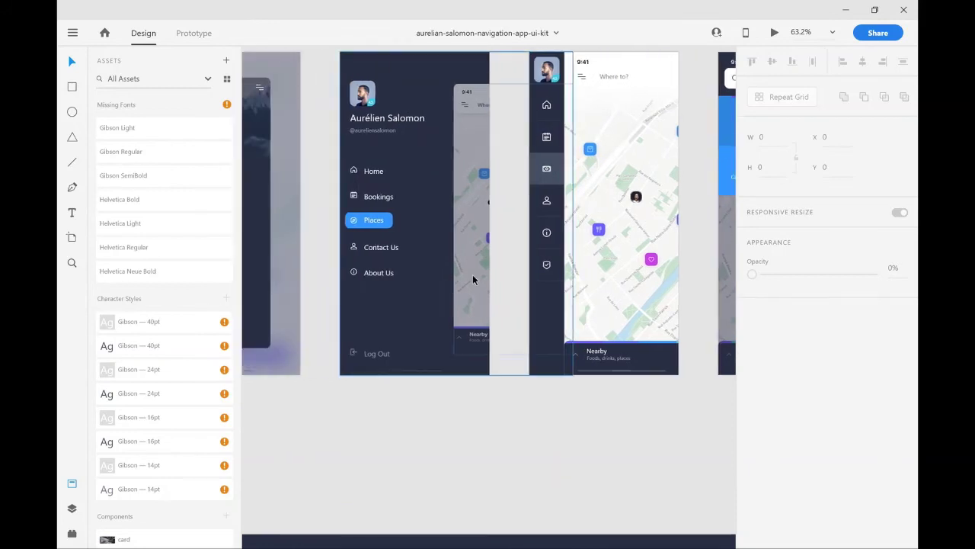
pyautogui.scroll(-1, 217, 308)
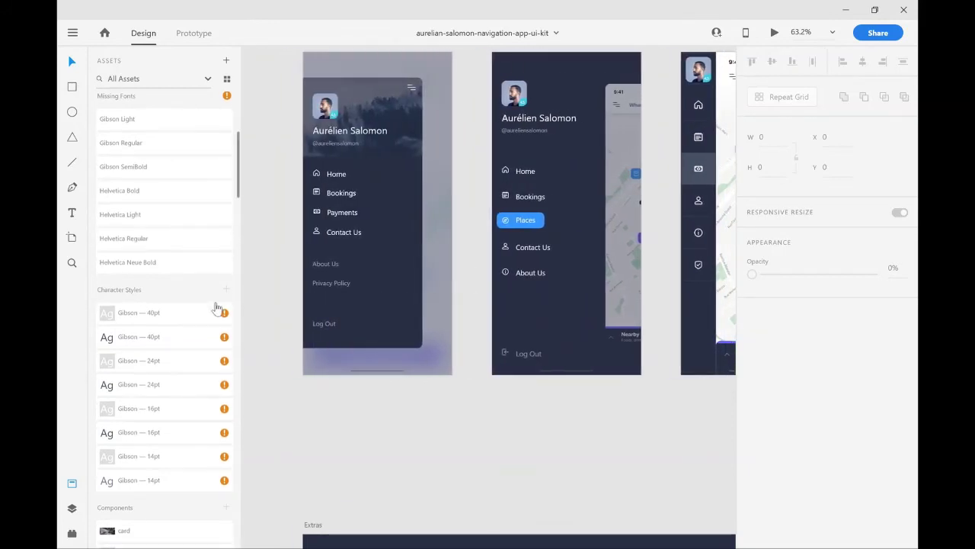
pyautogui.scroll(1, 355, 236)
# - Inspect the editable Bookings and Home labels on the Menu artboard, and view the Statistics – 2 and Statistics – 3 artboards
pyautogui.click(355, 243)
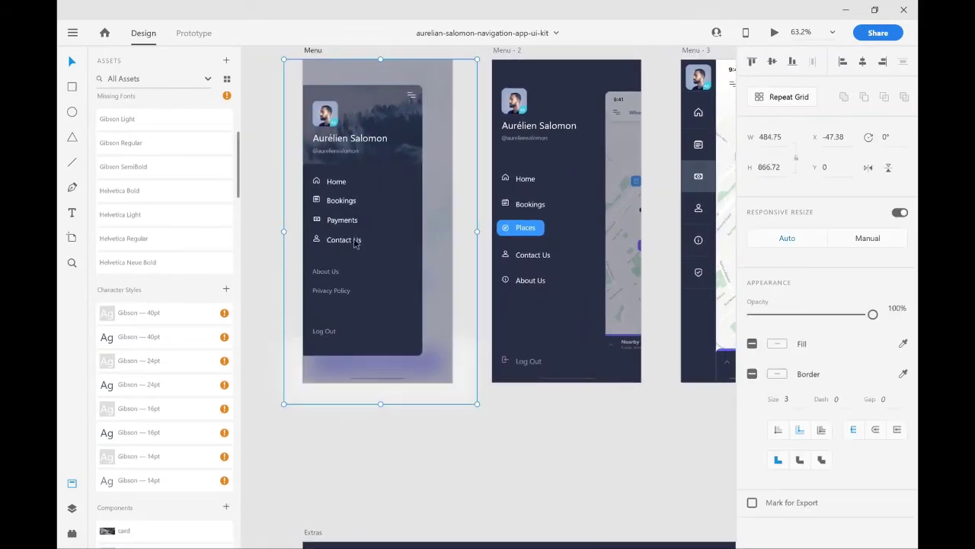
pyautogui.doubleClick(355, 243)
pyautogui.click(342, 200)
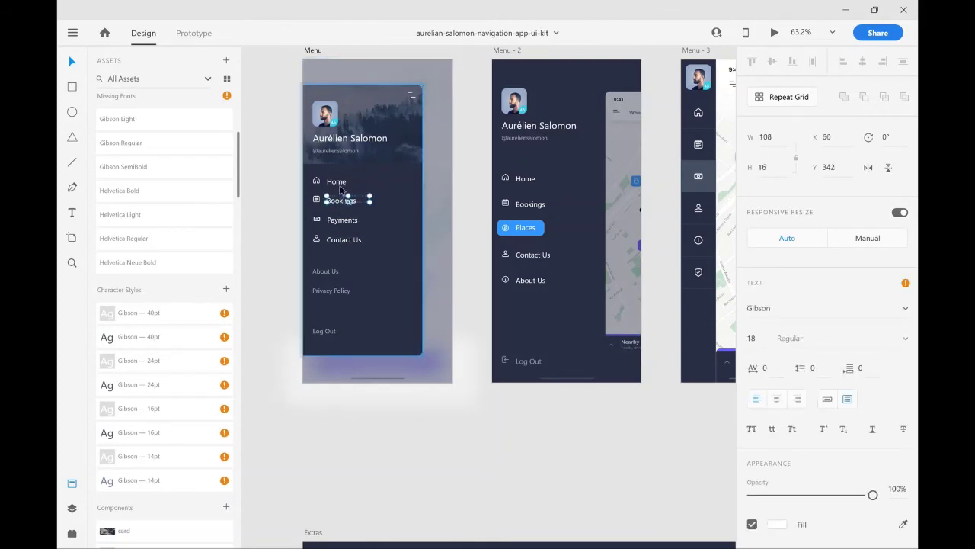
pyautogui.press('Escape')
pyautogui.click(336, 181)
pyautogui.doubleClick(336, 181)
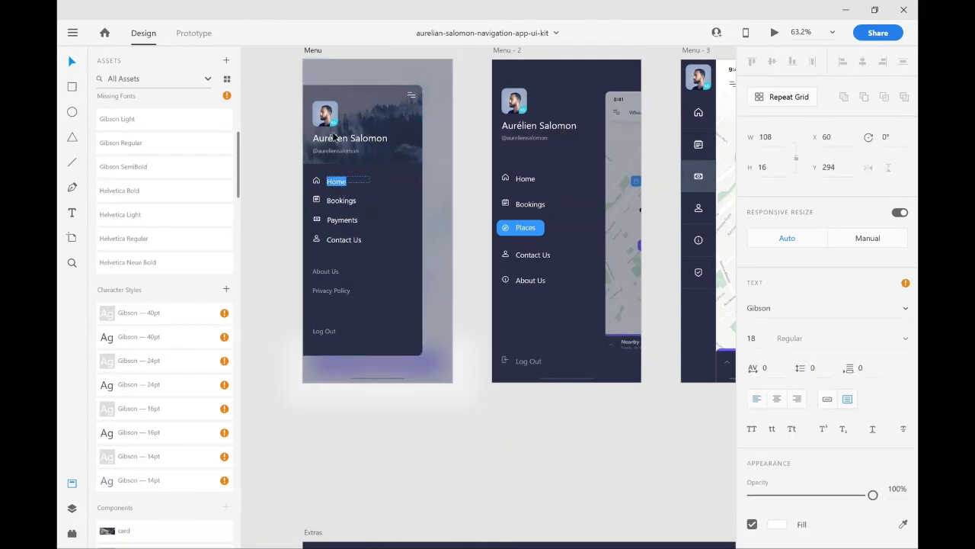
pyautogui.press('Escape')
pyautogui.scroll(5, 336, 145)
pyautogui.hscroll(-5, 336, 144)
pyautogui.hscroll(-10, 409, 192)
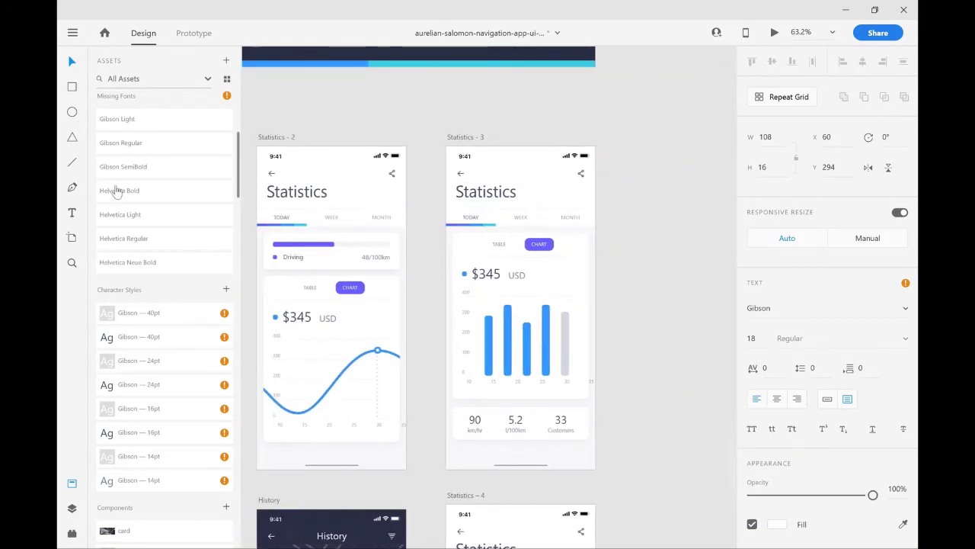
# - Open the Apple iOS UI kit resources in the browser and examine the iOS template downloads
pyautogui.click(74, 34)
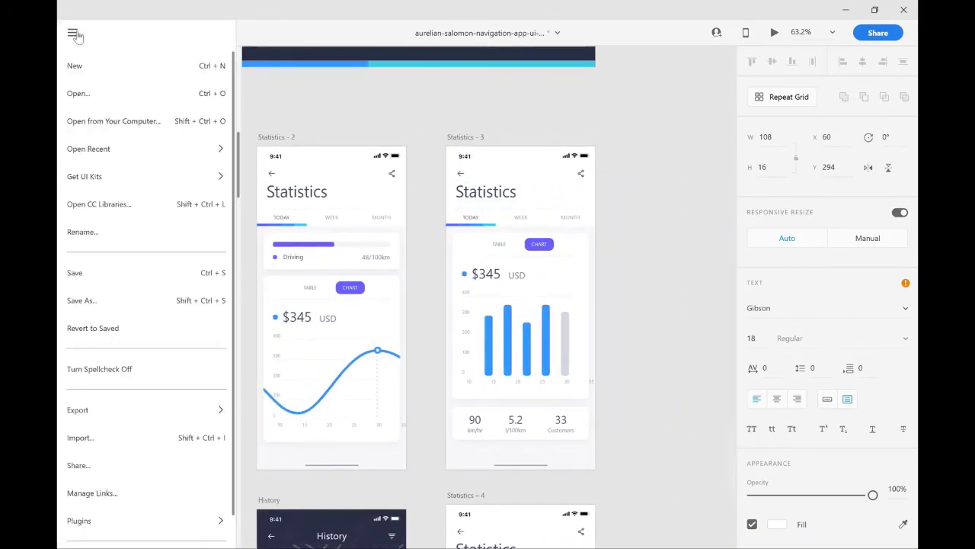
pyautogui.moveTo(114, 187)
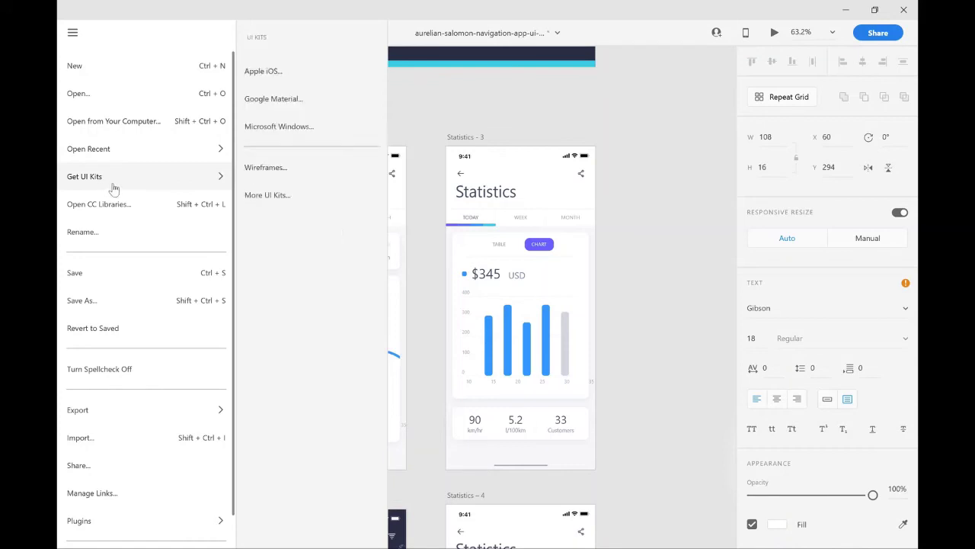
pyautogui.click(274, 73)
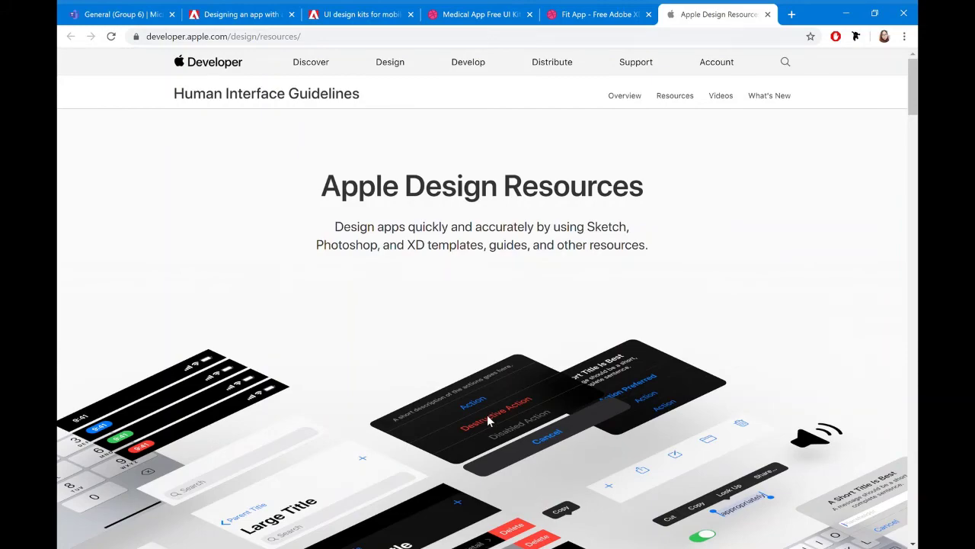
pyautogui.scroll(-15, 489, 182)
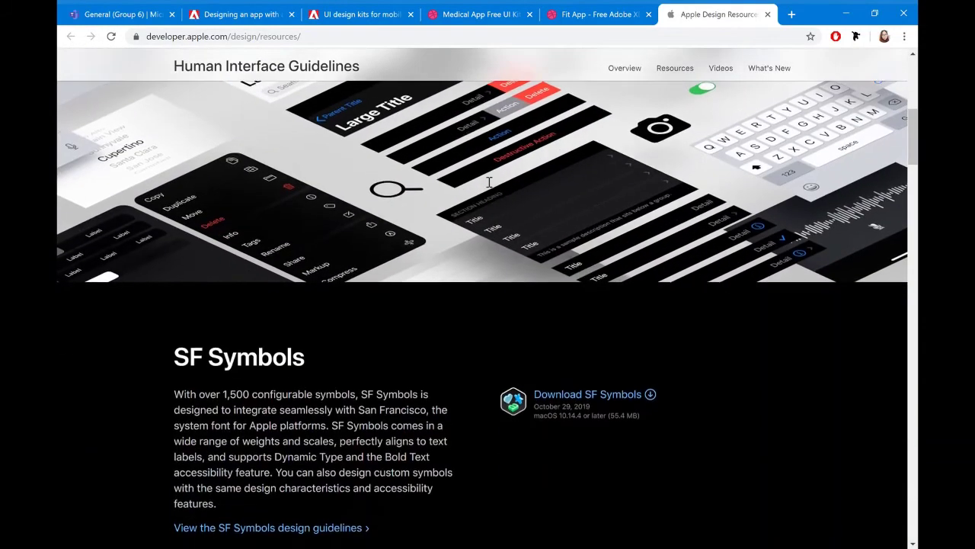
pyautogui.scroll(-2, 489, 182)
pyautogui.scroll(1, 487, 183)
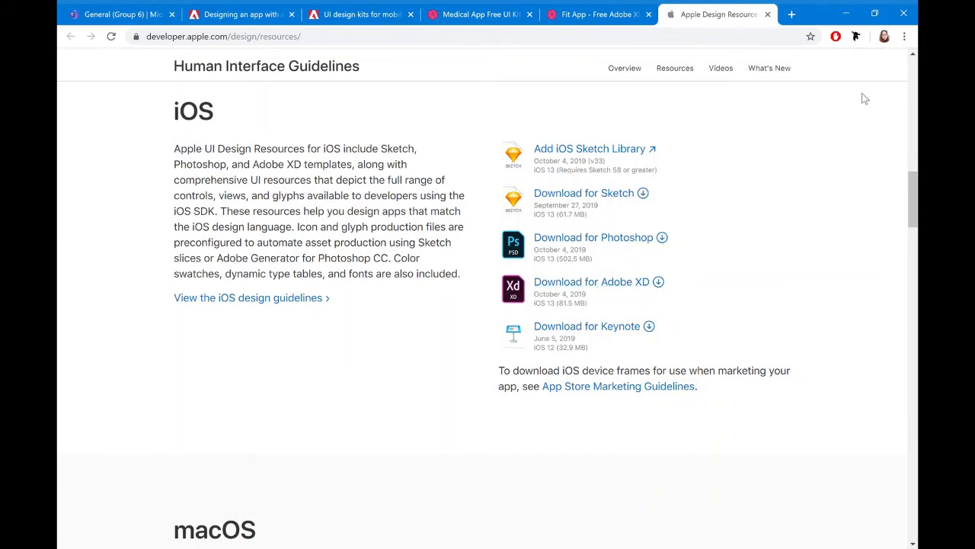
# - Switch to Adobe's UI design kits page in the browser and look through the free kits
pyautogui.click(358, 14)
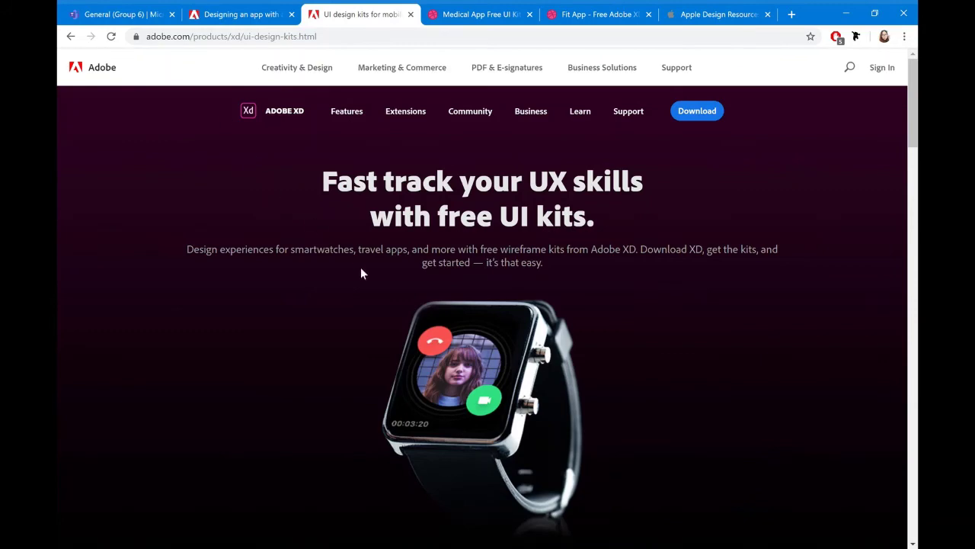
pyautogui.scroll(-5, 804, 374)
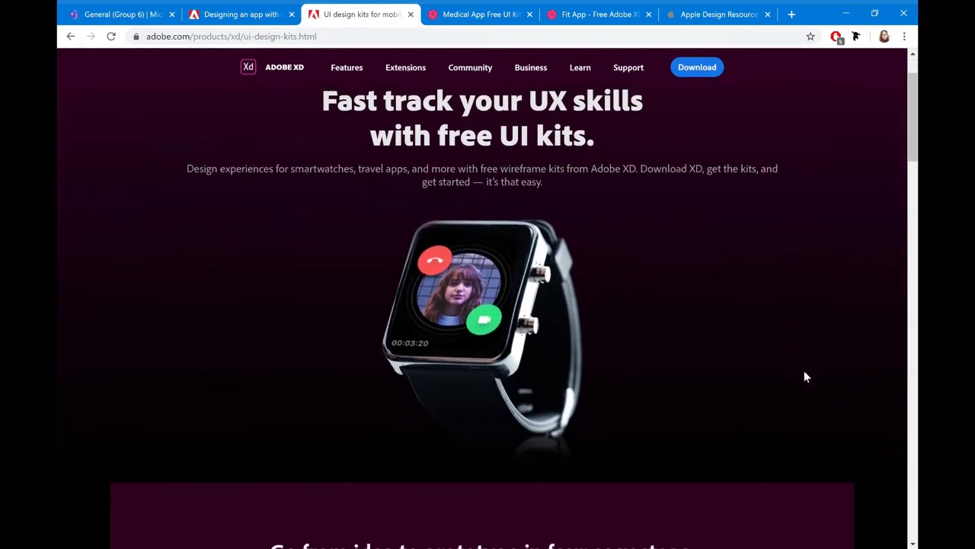
pyautogui.scroll(-10, 804, 374)
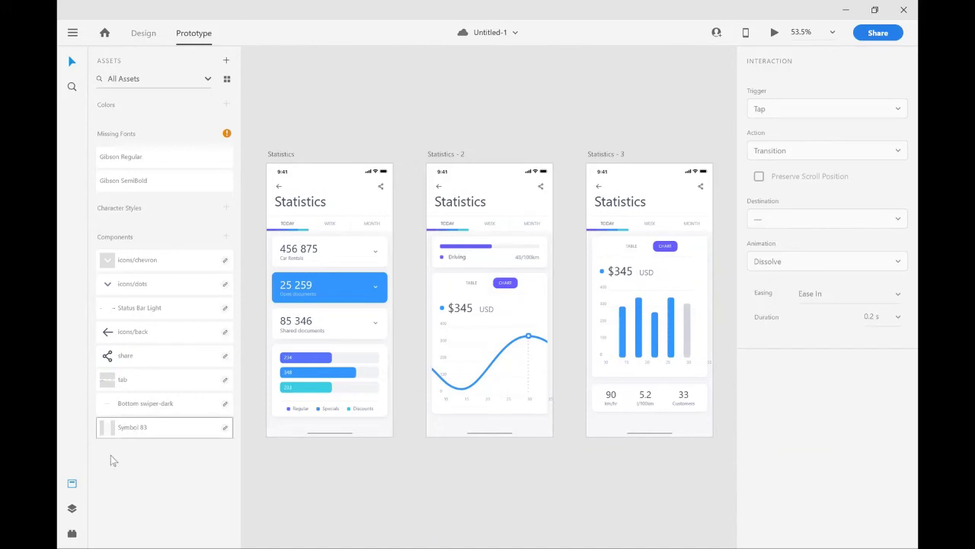
# - Show the layers of Untitled-1 in XD's Prototype mode and inspect the top group of the Statistics artboard
pyautogui.click(73, 509)
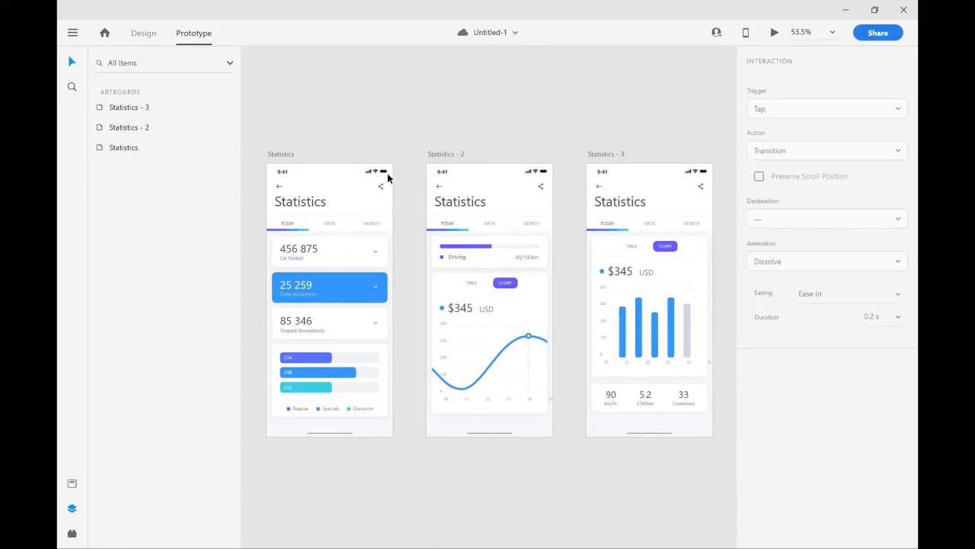
pyautogui.click(315, 175)
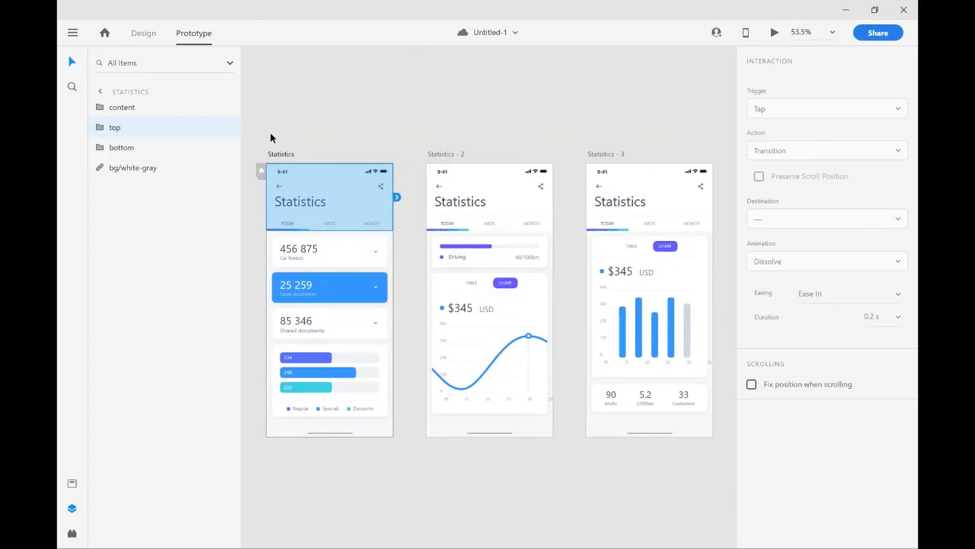
pyautogui.click(253, 178)
pyautogui.click(278, 175)
pyautogui.click(373, 115)
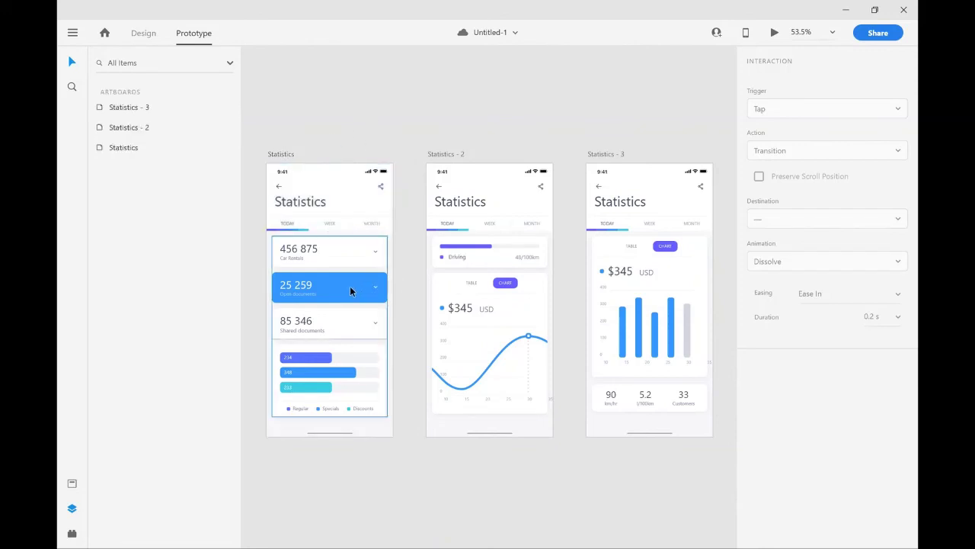
# - Link the blue 25 259 card inside the Statistics artboard's data group to the Statistics - 2 artboard
pyautogui.click(351, 290)
pyautogui.click(350, 290)
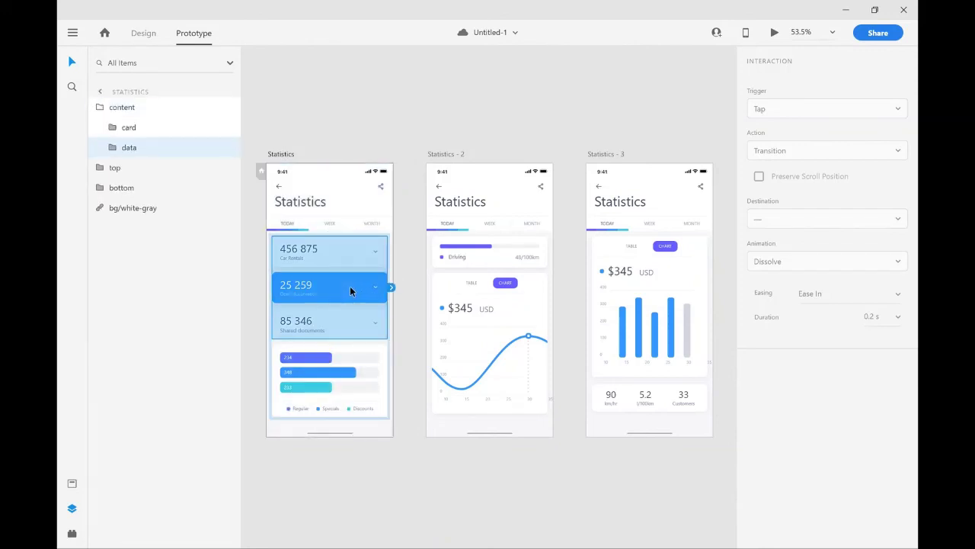
pyautogui.doubleClick(351, 291)
pyautogui.moveTo(392, 290); pyautogui.dragTo(427, 310)
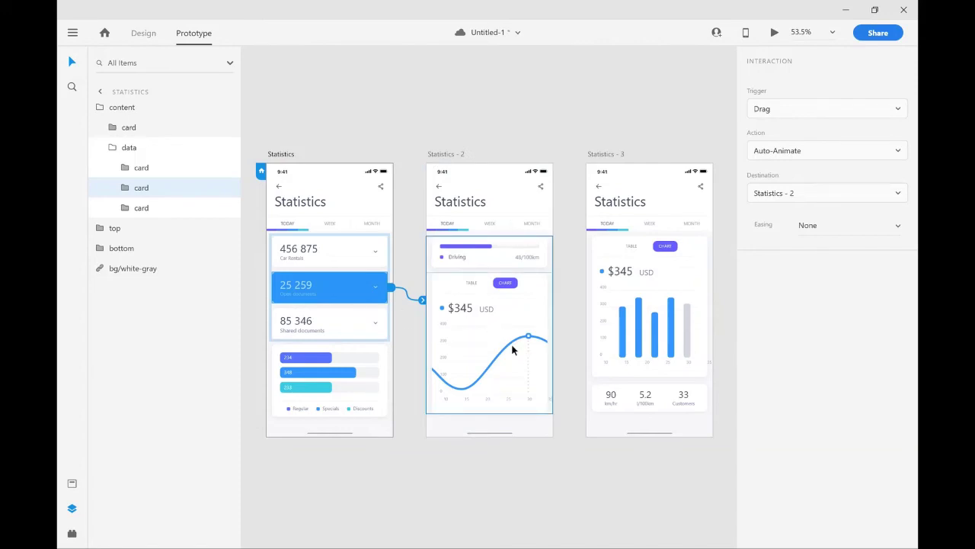
# - Set the blue card's interaction to a Tap trigger with a Transition action and Dissolve animation
pyautogui.click(783, 114)
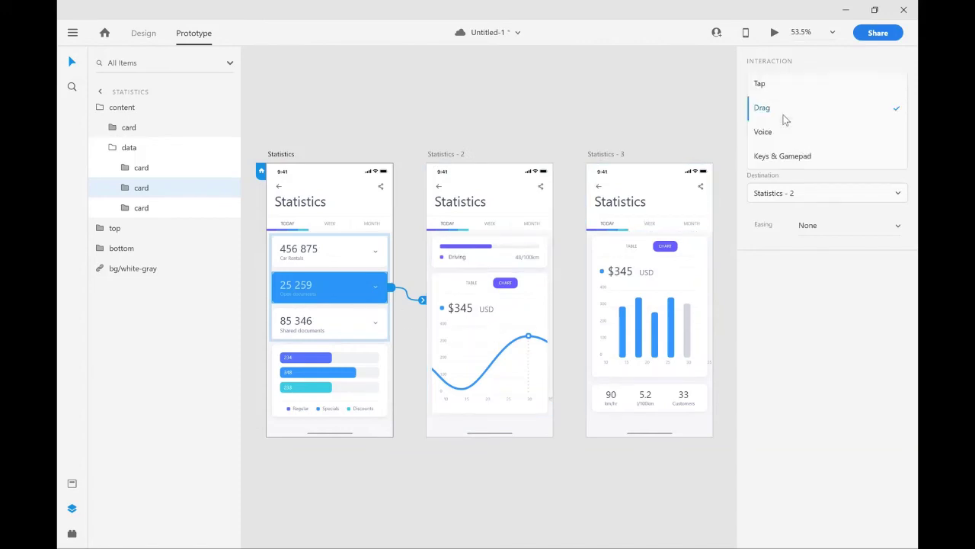
pyautogui.click(753, 86)
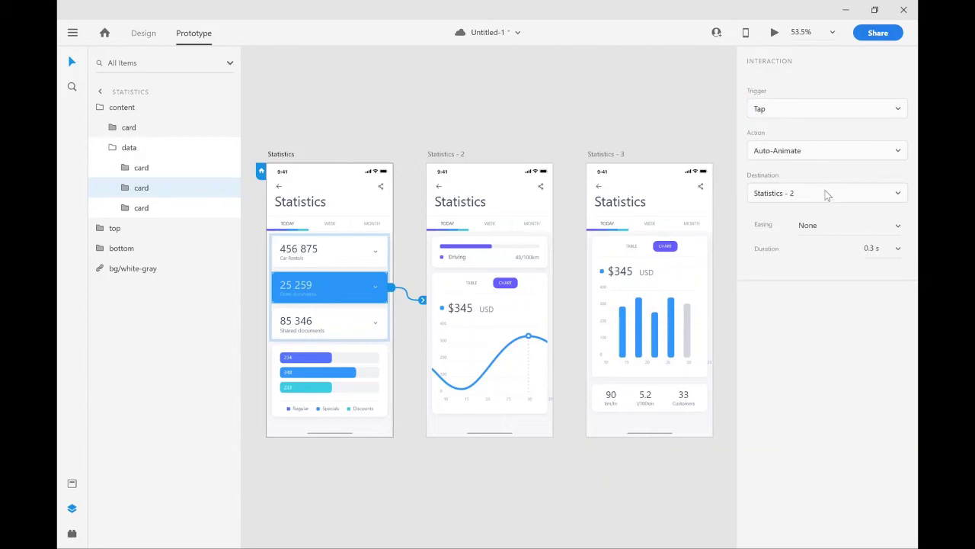
pyautogui.click(804, 153)
pyautogui.click(804, 153)
pyautogui.click(789, 151)
pyautogui.click(784, 120)
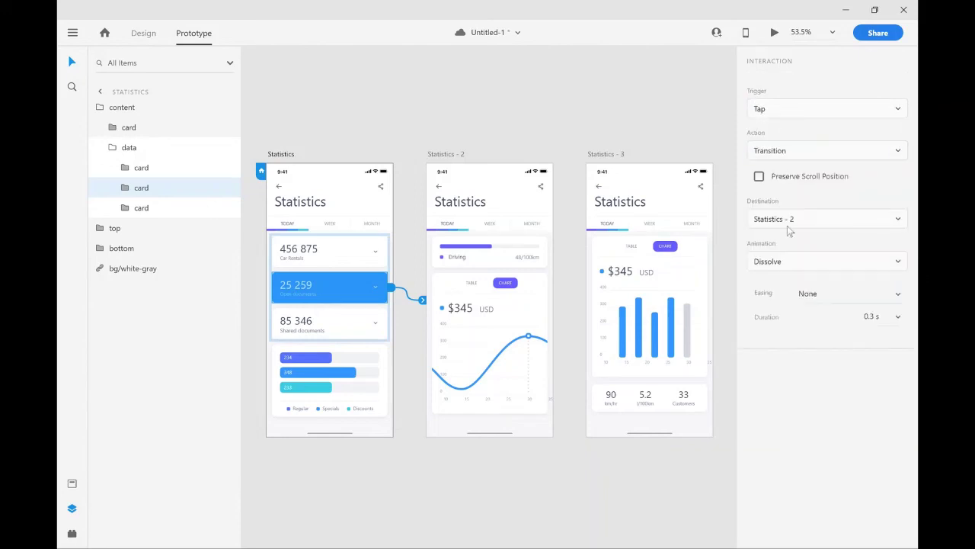
pyautogui.click(805, 263)
pyautogui.click(791, 264)
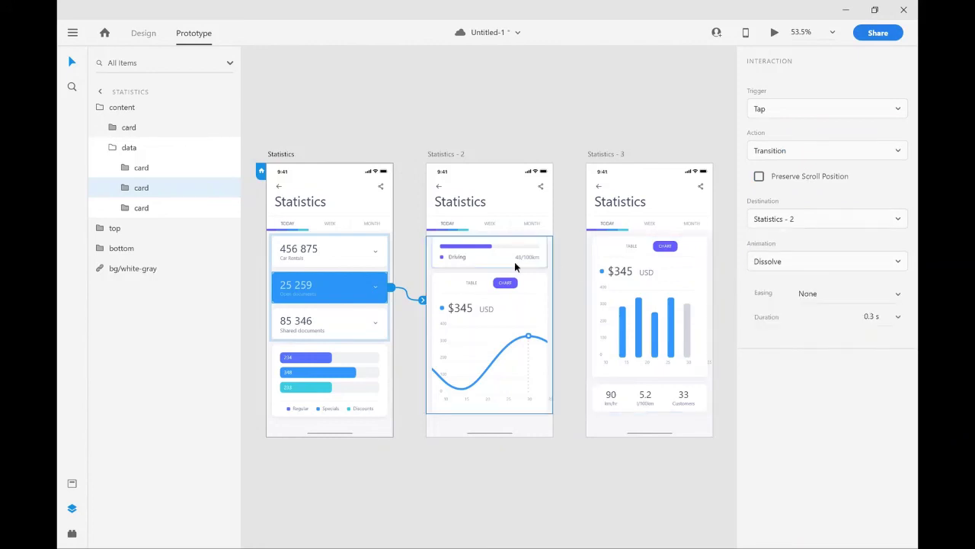
# - Link the content group of the Statistics - 2 artboard to the Statistics - 3 artboard
pyautogui.click(523, 286)
pyautogui.moveTo(558, 325); pyautogui.dragTo(592, 311)
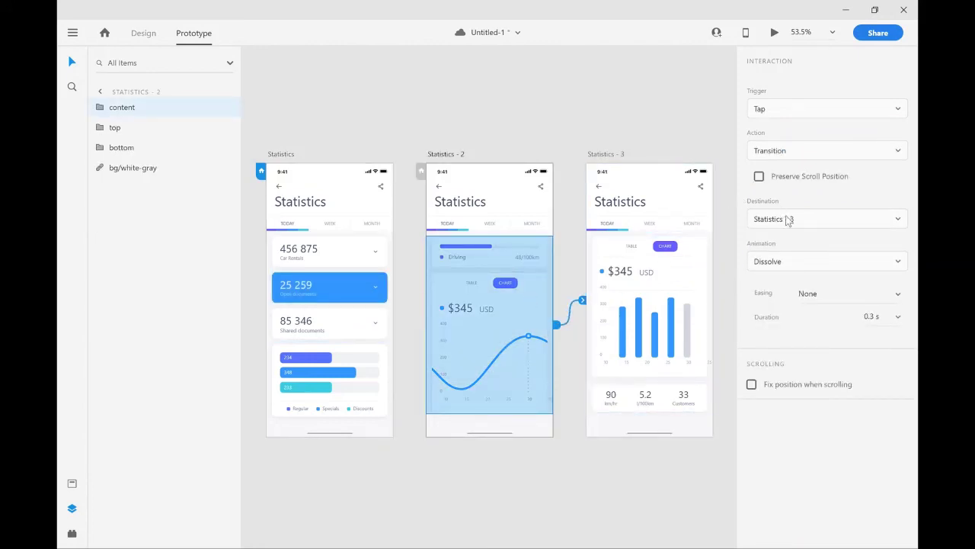
# - Preview the Untitled-1 prototype and test the links from the blue 25 259 card and from the chart content
pyautogui.hotkey('ctrl', 'Return')
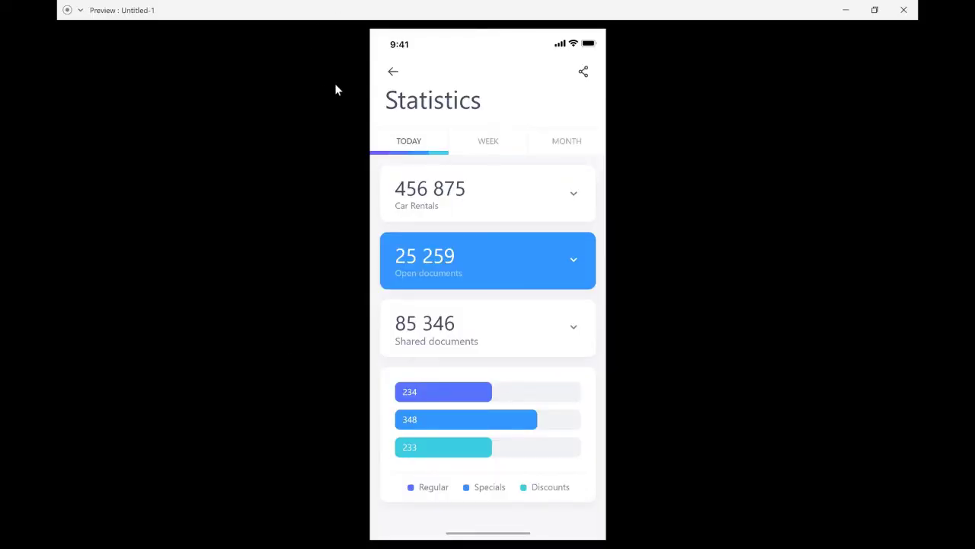
pyautogui.click(486, 274)
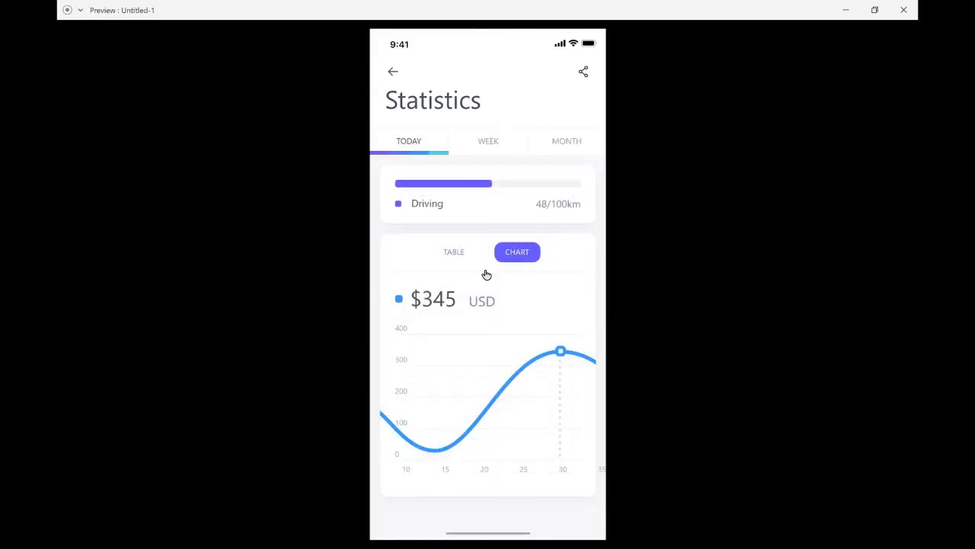
pyautogui.click(492, 403)
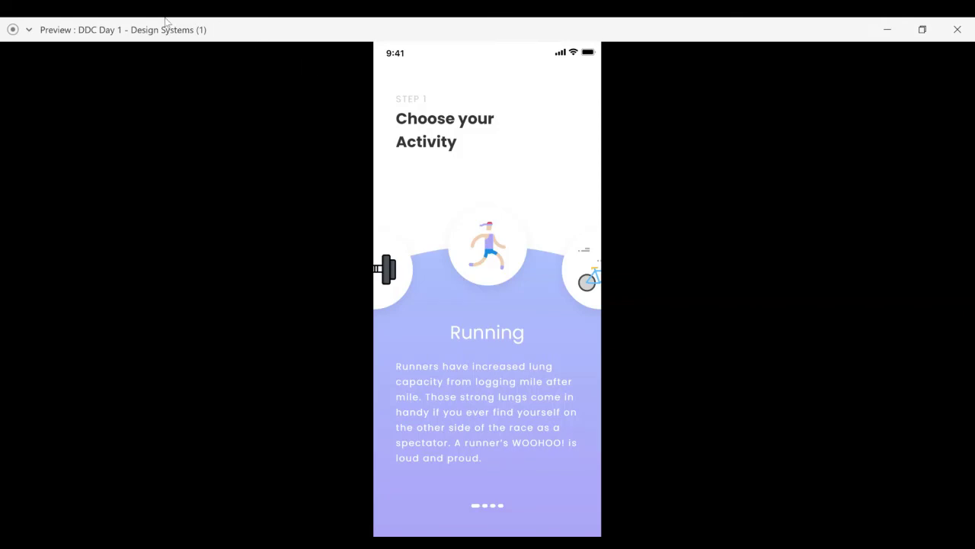
# - In the DDC Day 1 - Design Systems preview, switch the activity to Cycling, Running, Bodybuilding and back to Running
pyautogui.click(582, 296)
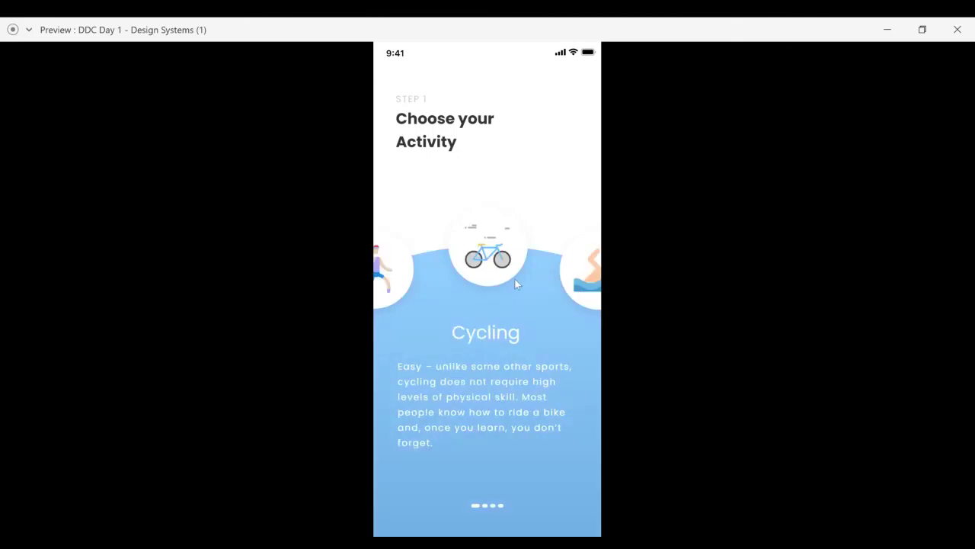
pyautogui.click(397, 292)
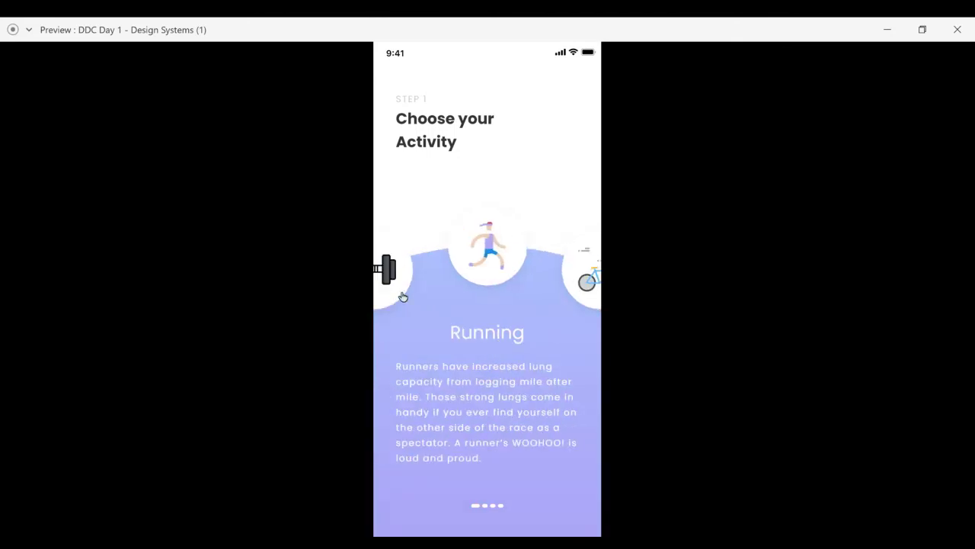
pyautogui.click(402, 295)
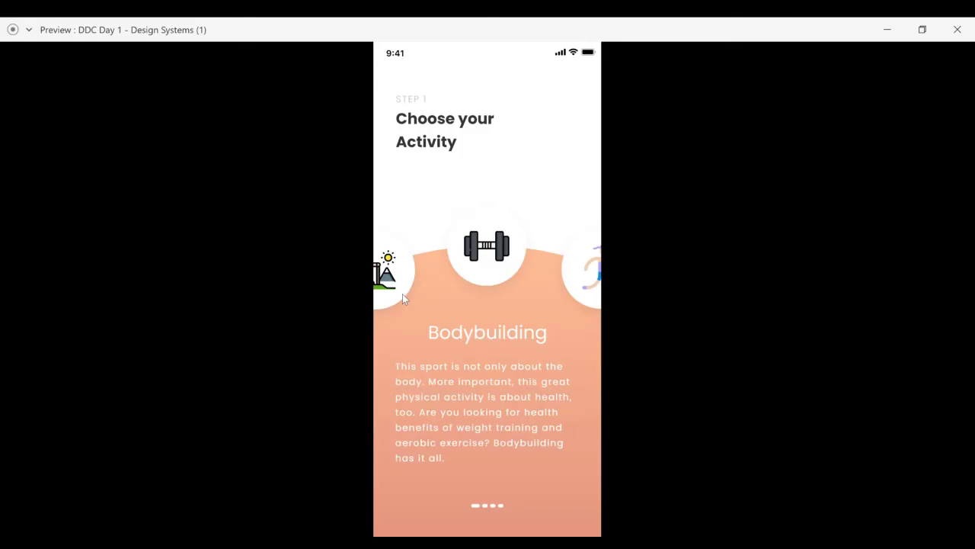
pyautogui.click(597, 297)
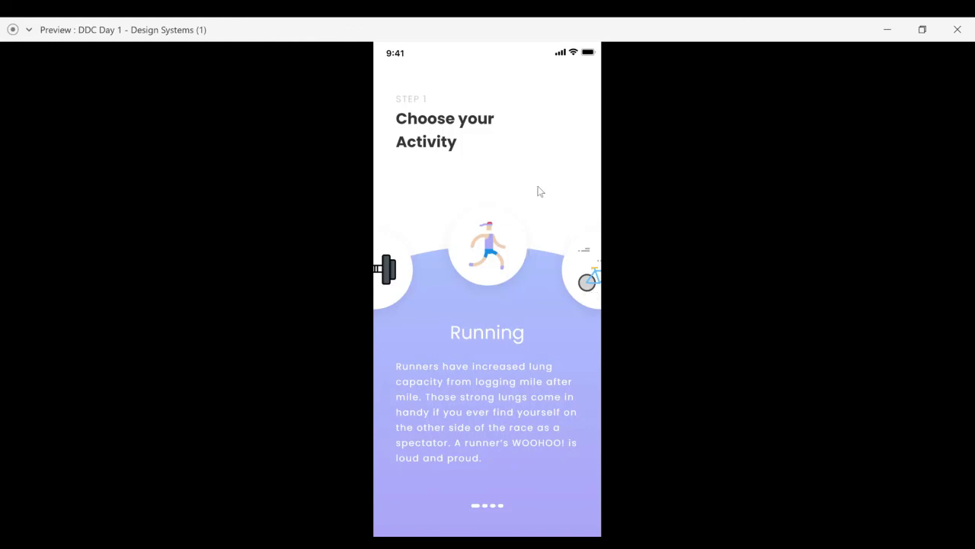
# - Test the Running icon's link to the Set your Goals screen and back, and cycle the activities through Cycling and Running to Bodybuilding
pyautogui.click(495, 245)
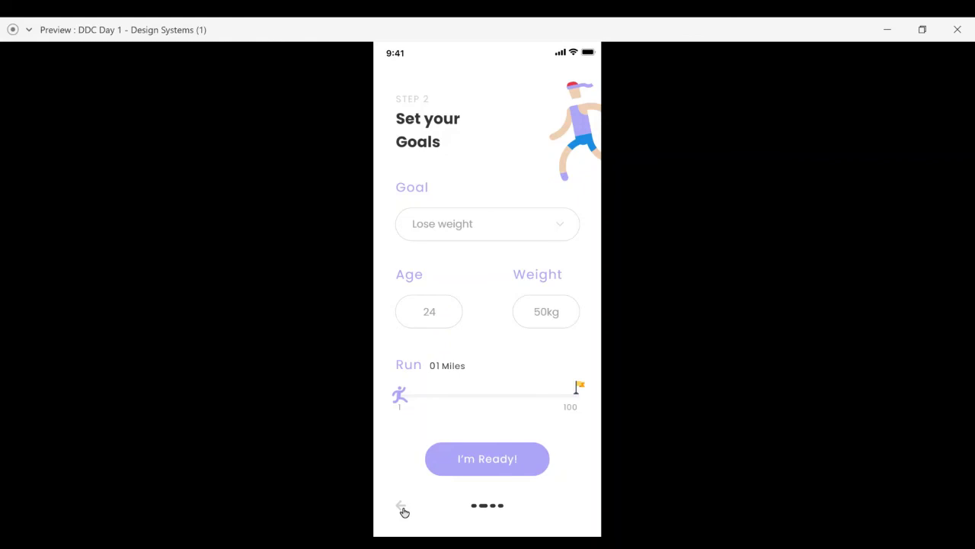
pyautogui.click(402, 508)
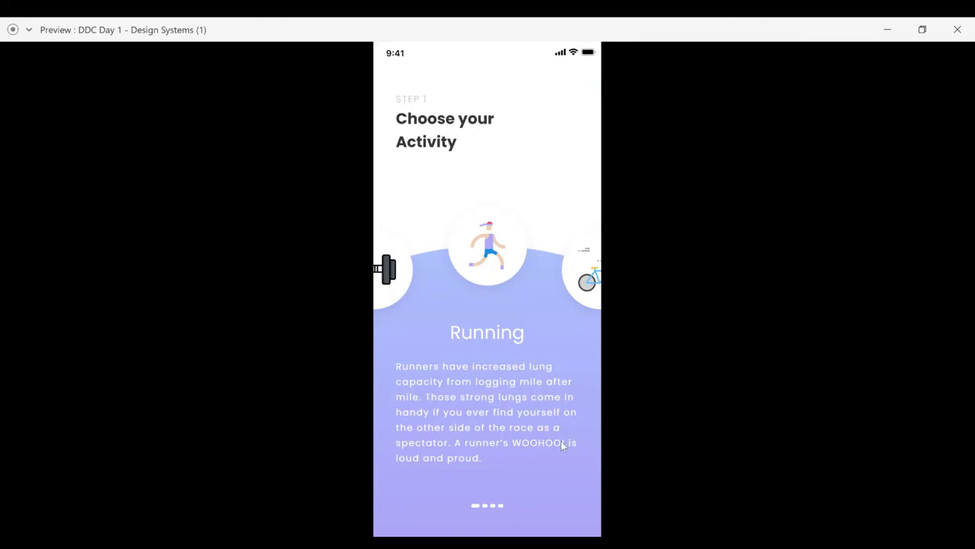
pyautogui.click(584, 283)
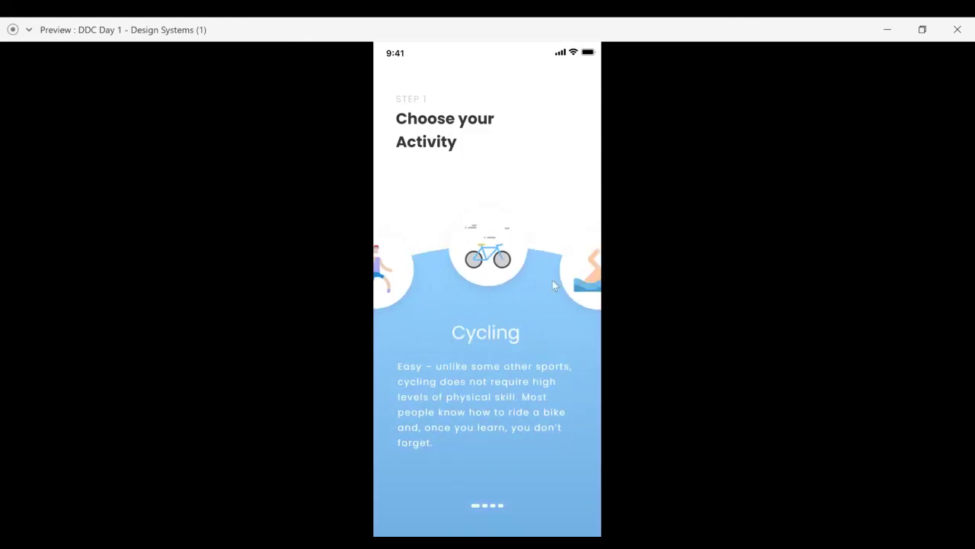
pyautogui.click(385, 296)
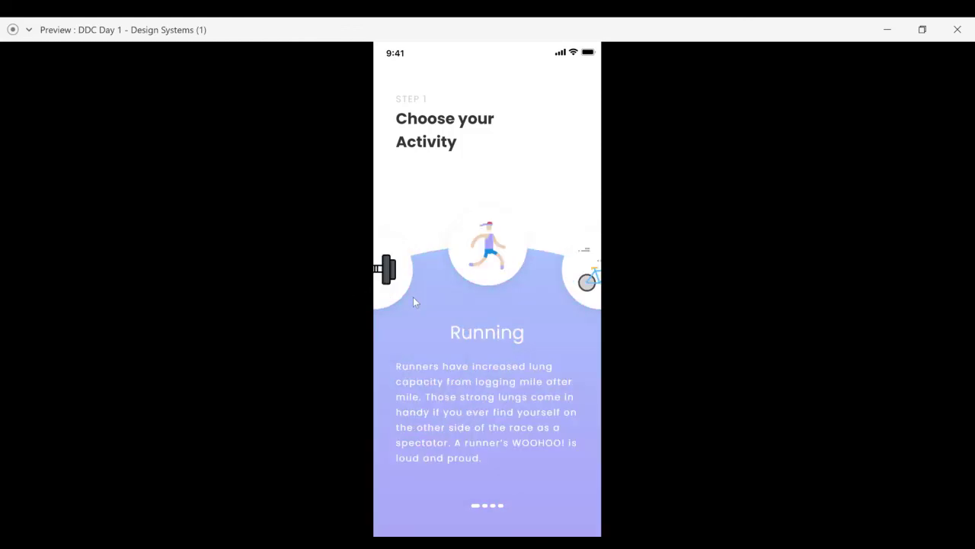
pyautogui.click(410, 295)
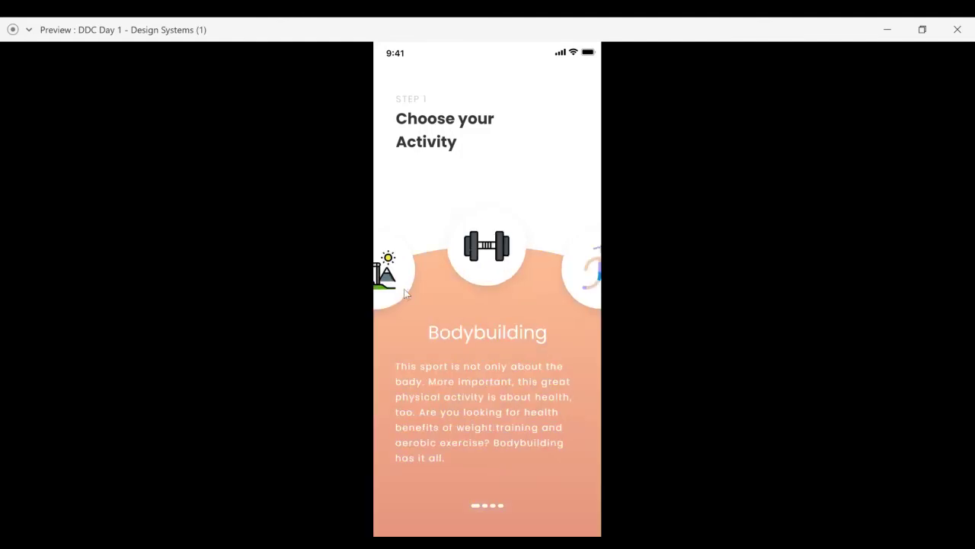